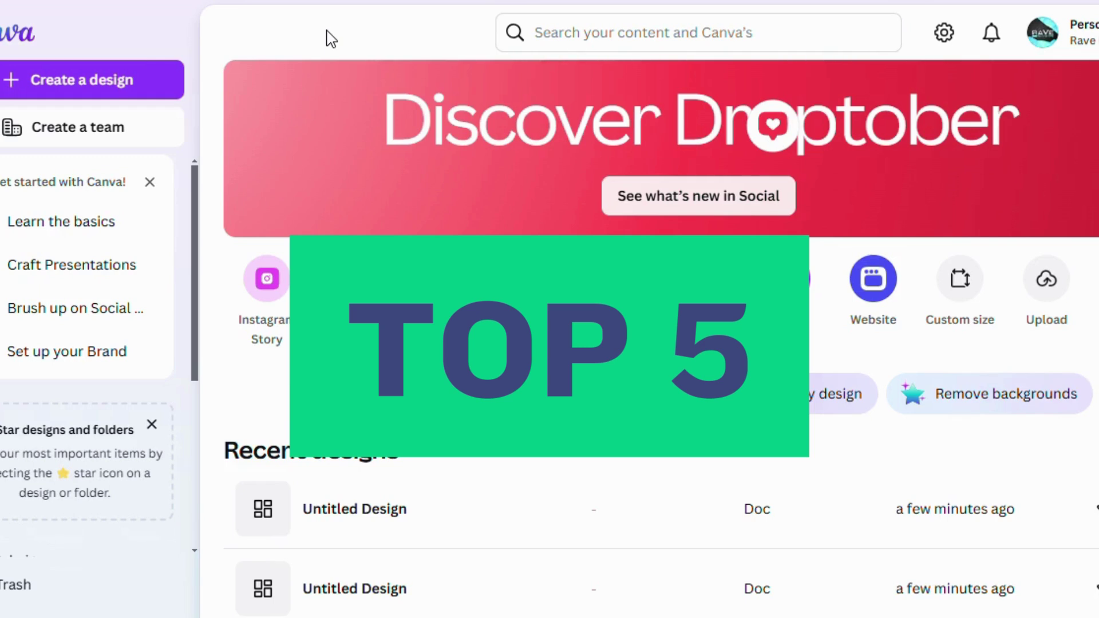
pyautogui.scroll(-3, 660, 342)
pyautogui.scroll(-2, 660, 342)
pyautogui.scroll(-2, 660, 343)
pyautogui.scroll(-2, 660, 342)
pyautogui.scroll(-1, 659, 342)
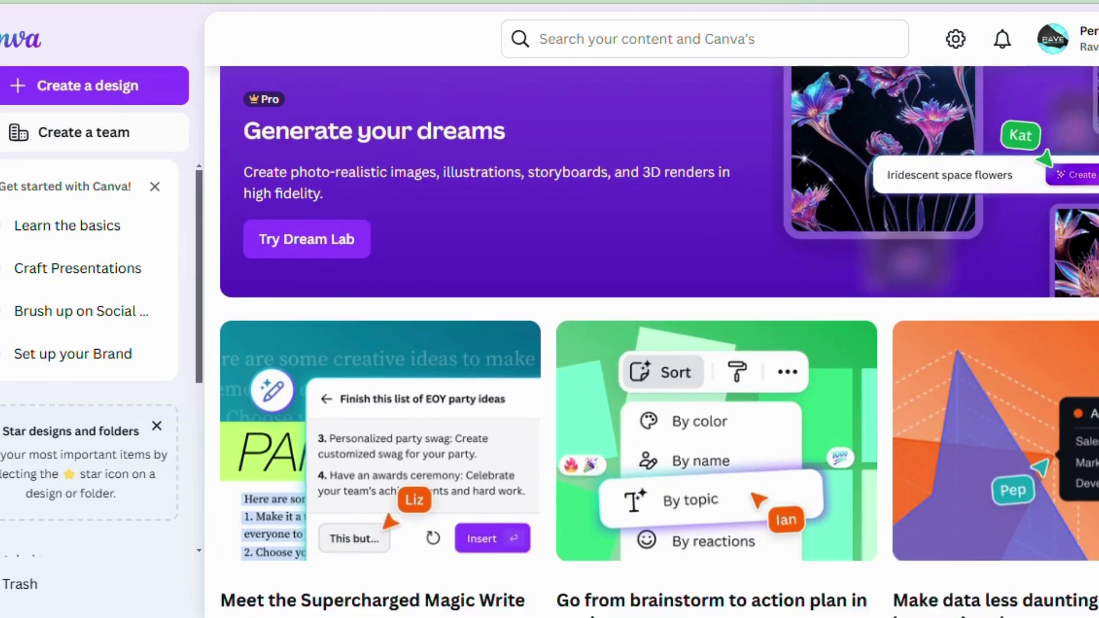
pyautogui.scroll(-2, 660, 342)
pyautogui.scroll(-2, 661, 342)
pyautogui.scroll(-1, 659, 342)
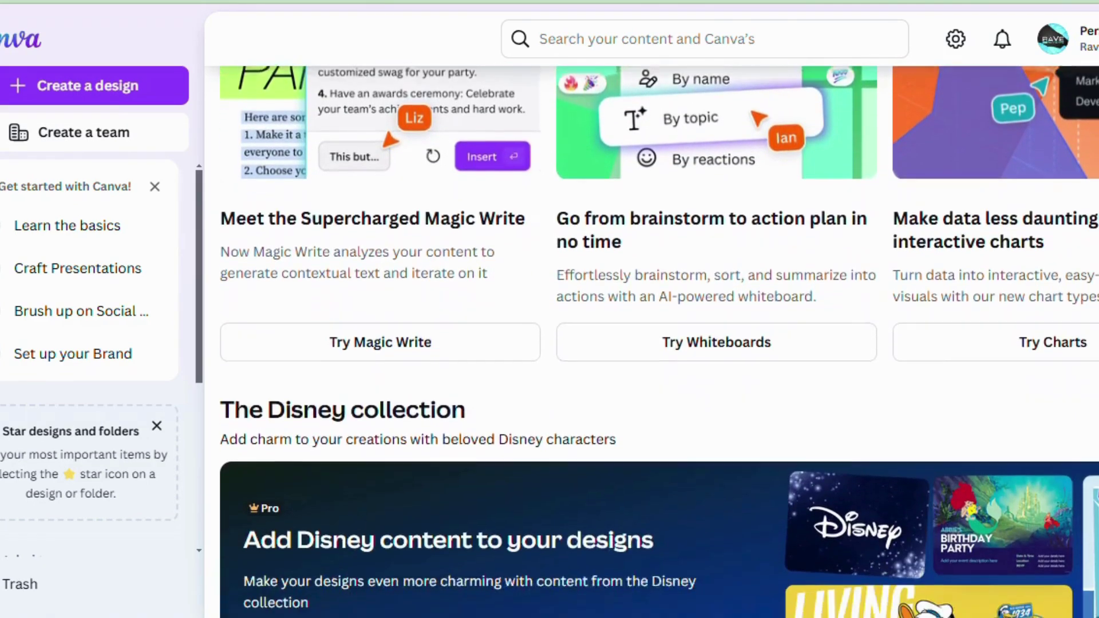
pyautogui.scroll(-1, 660, 342)
pyautogui.scroll(-1, 660, 342)
pyautogui.scroll(-1, 659, 341)
pyautogui.scroll(-1, 659, 342)
pyautogui.scroll(-1, 660, 343)
pyautogui.scroll(-3, 660, 342)
pyautogui.scroll(-3, 660, 342)
pyautogui.scroll(2, 660, 341)
pyautogui.scroll(3, 660, 342)
pyautogui.scroll(3, 659, 343)
pyautogui.scroll(2, 659, 341)
pyautogui.scroll(1, 660, 342)
pyautogui.scroll(4, 660, 342)
pyautogui.scroll(4, 660, 342)
pyautogui.scroll(2, 659, 342)
pyautogui.scroll(4, 659, 342)
pyautogui.scroll(1, 660, 342)
pyautogui.scroll(2, 660, 342)
pyautogui.scroll(1, 660, 342)
pyautogui.scroll(2, 660, 342)
pyautogui.scroll(1, 660, 343)
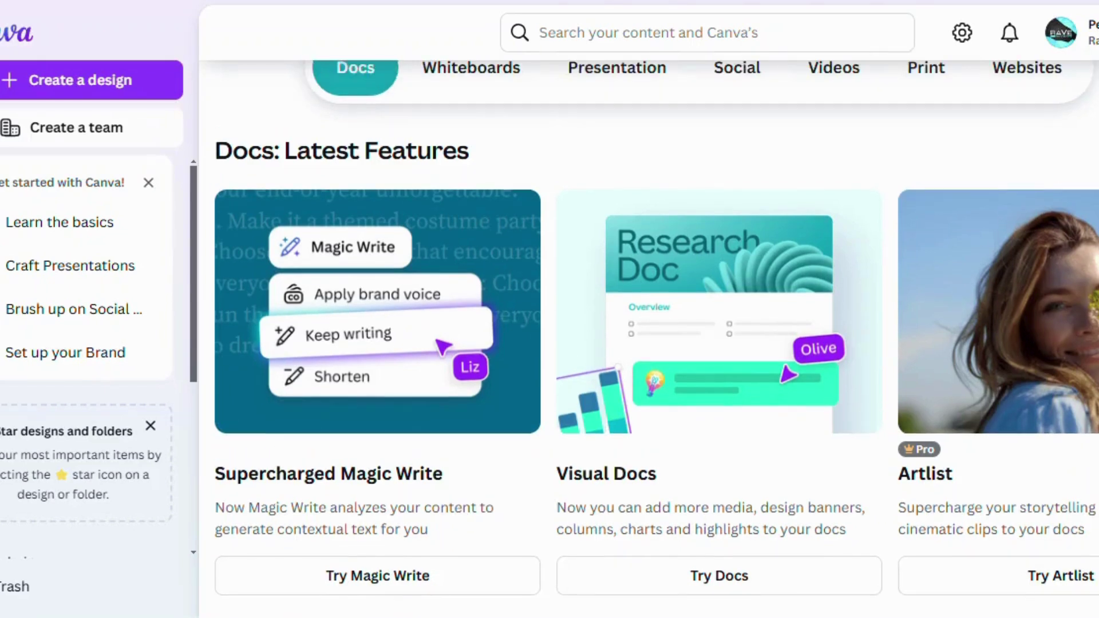
pyautogui.scroll(1, 653, 326)
pyautogui.scroll(-1, 653, 327)
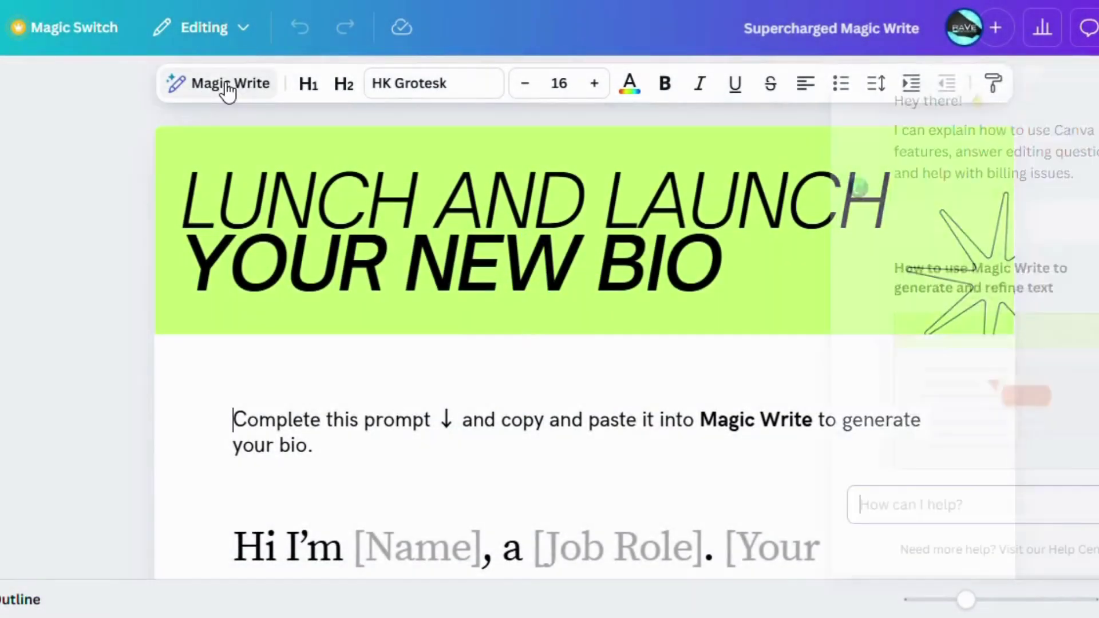
# Generate a professional bio with Magic Write from the bio prompt.
pyautogui.click(226, 84)
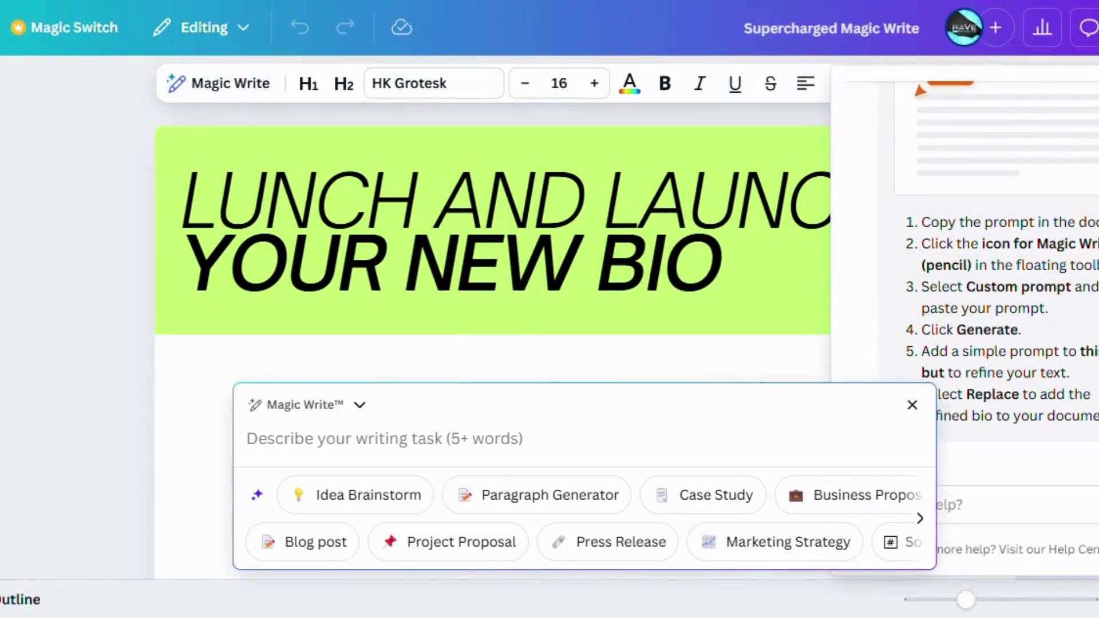
pyautogui.press('Escape')
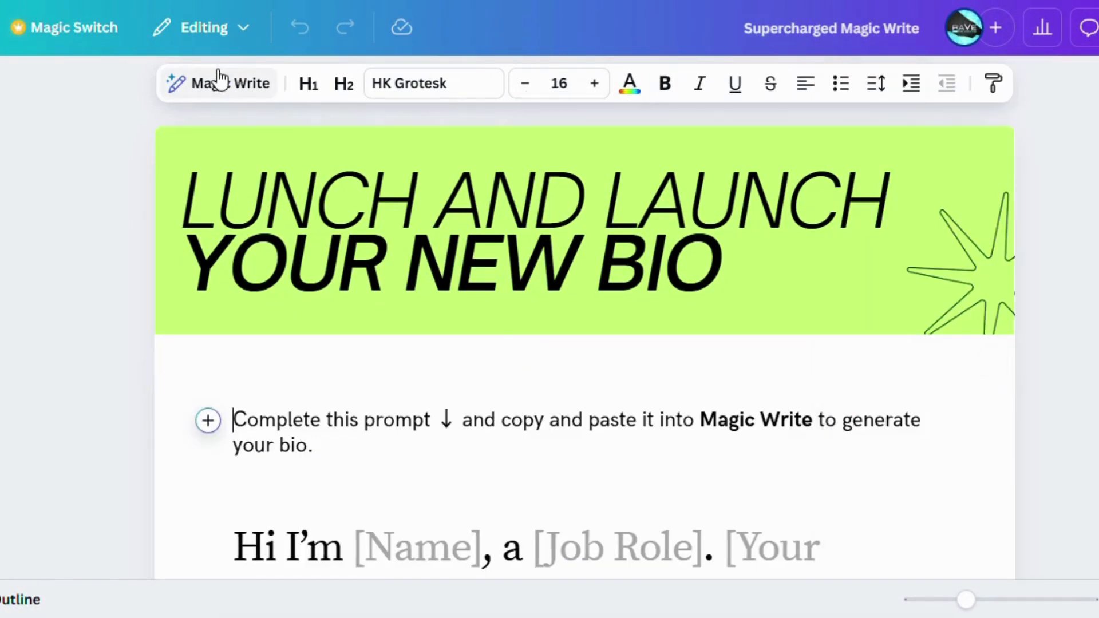
pyautogui.click(220, 81)
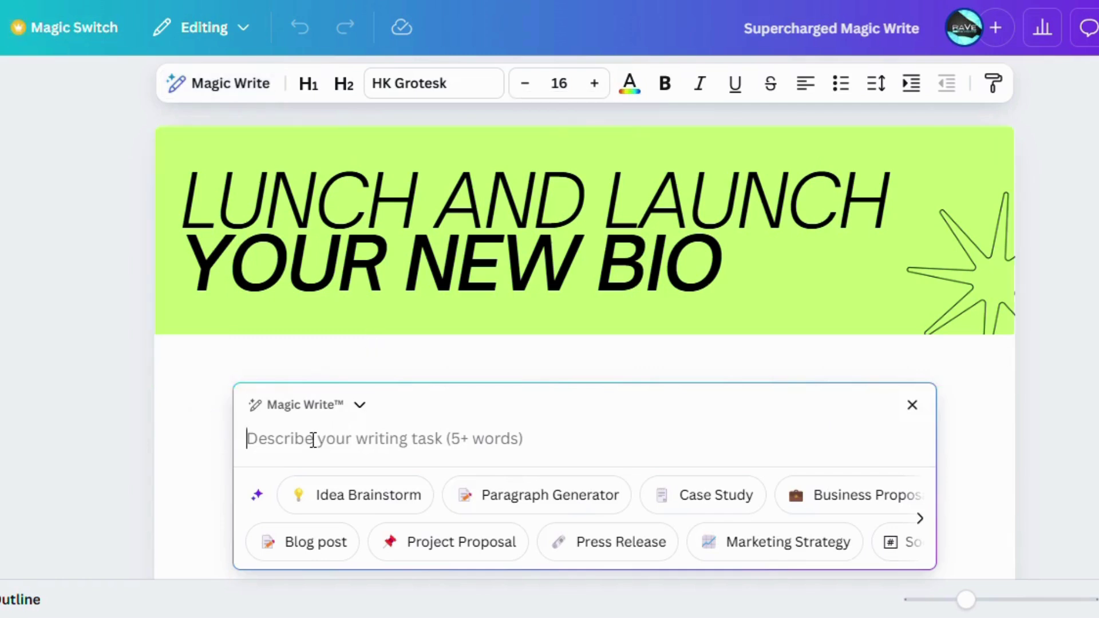
pyautogui.write("Hi I'm Rav, a content creator. Please write me a short, professional bio describing my work")
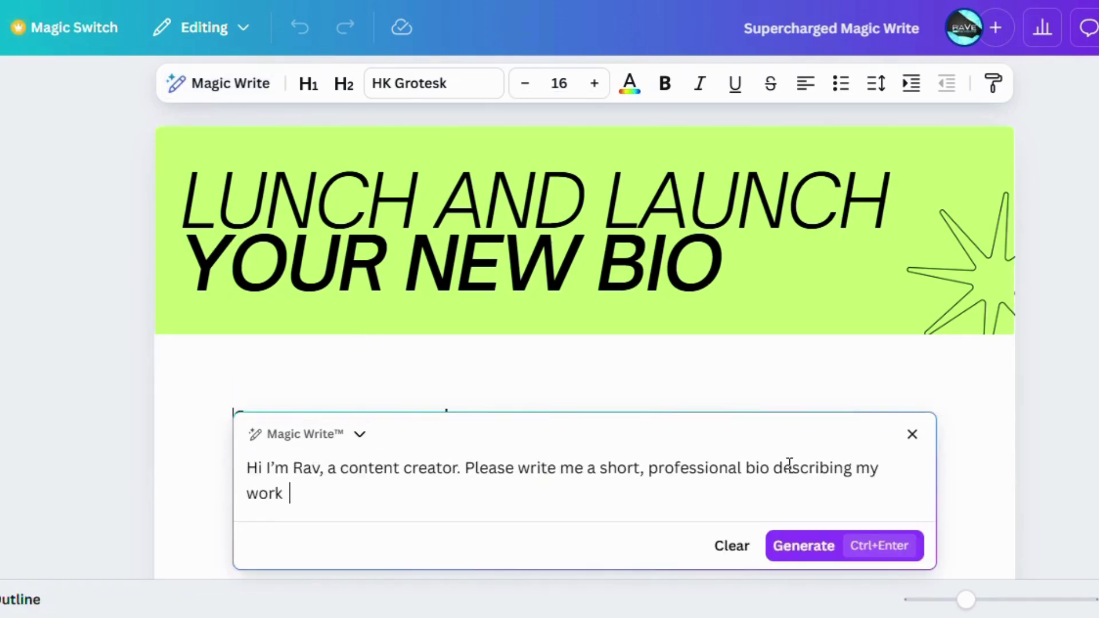
pyautogui.click(805, 550)
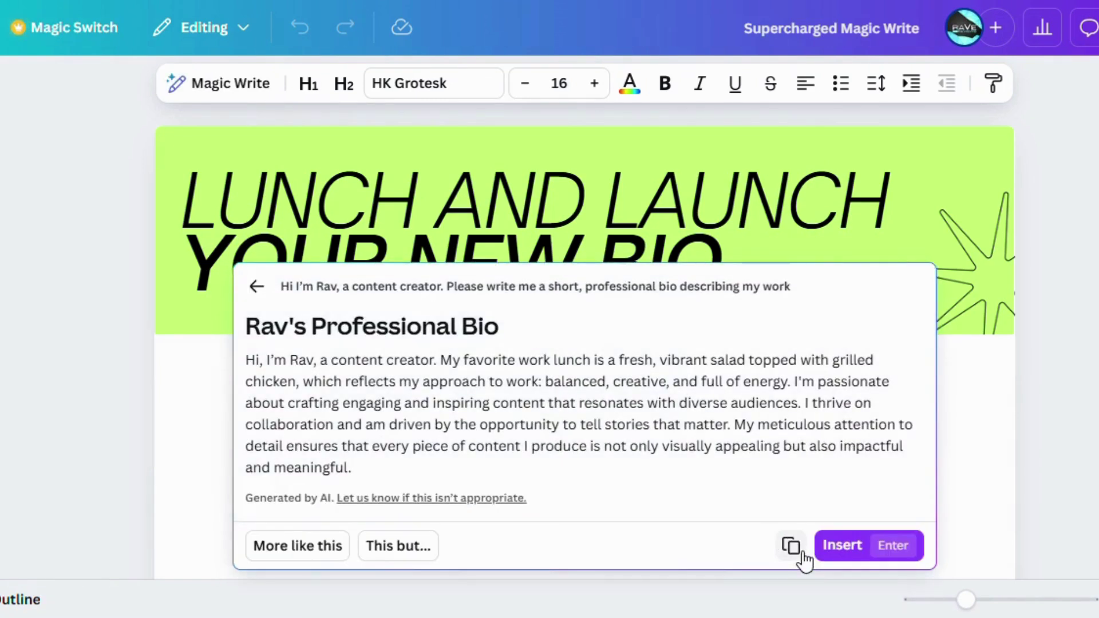
# Get another version, refine it to mention YouTube videos, and insert it into the doc.
pyautogui.click(300, 546)
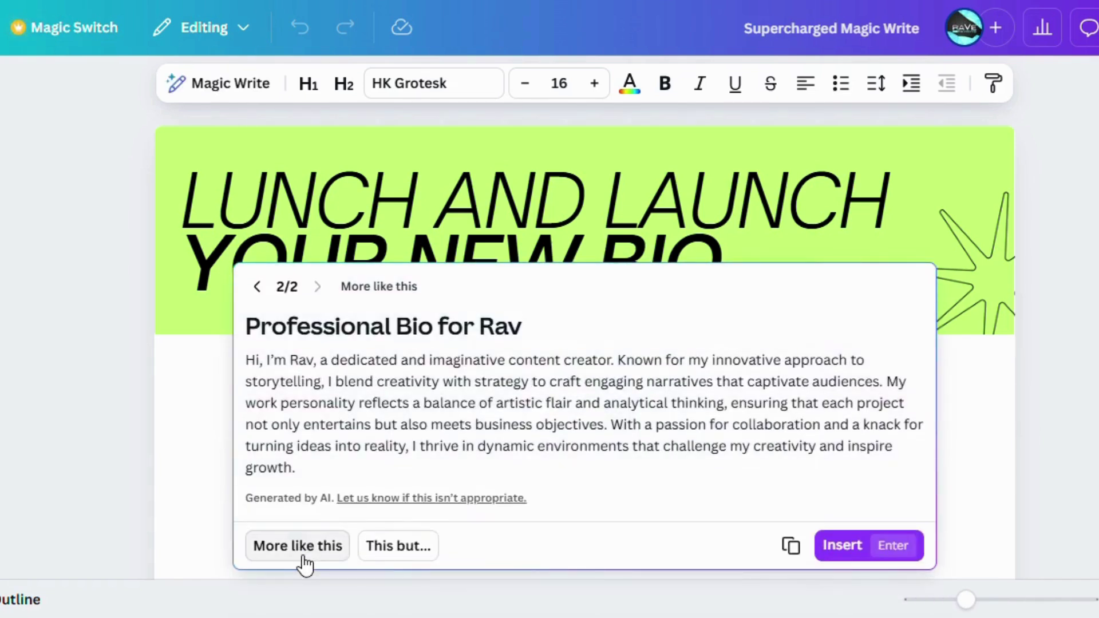
pyautogui.click(398, 550)
pyautogui.write('also mention that i create youtube videos')
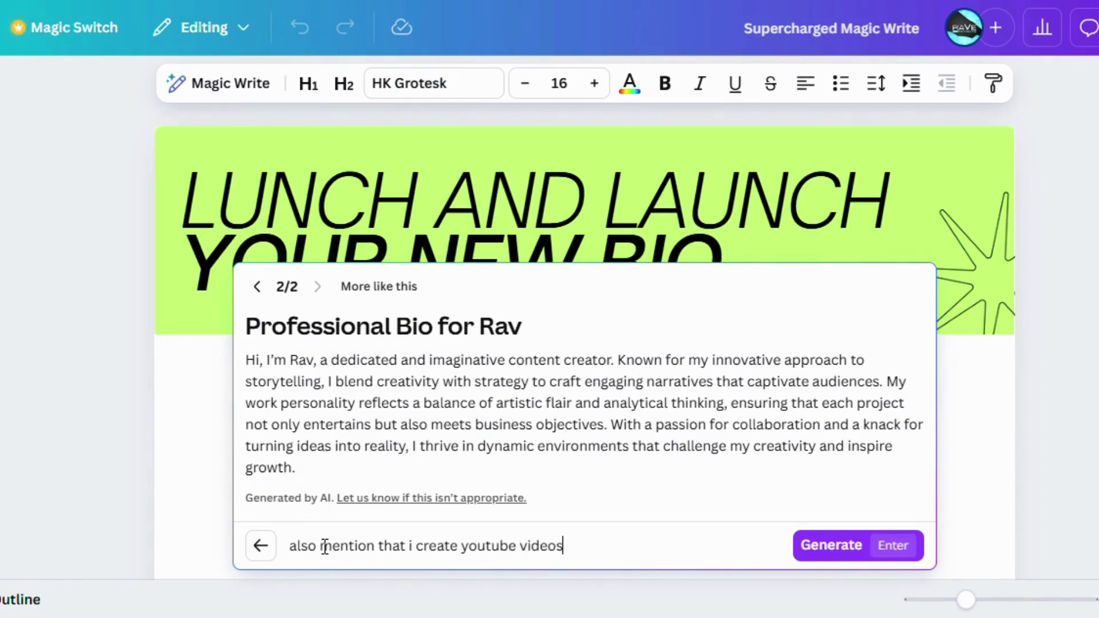
pyautogui.click(835, 569)
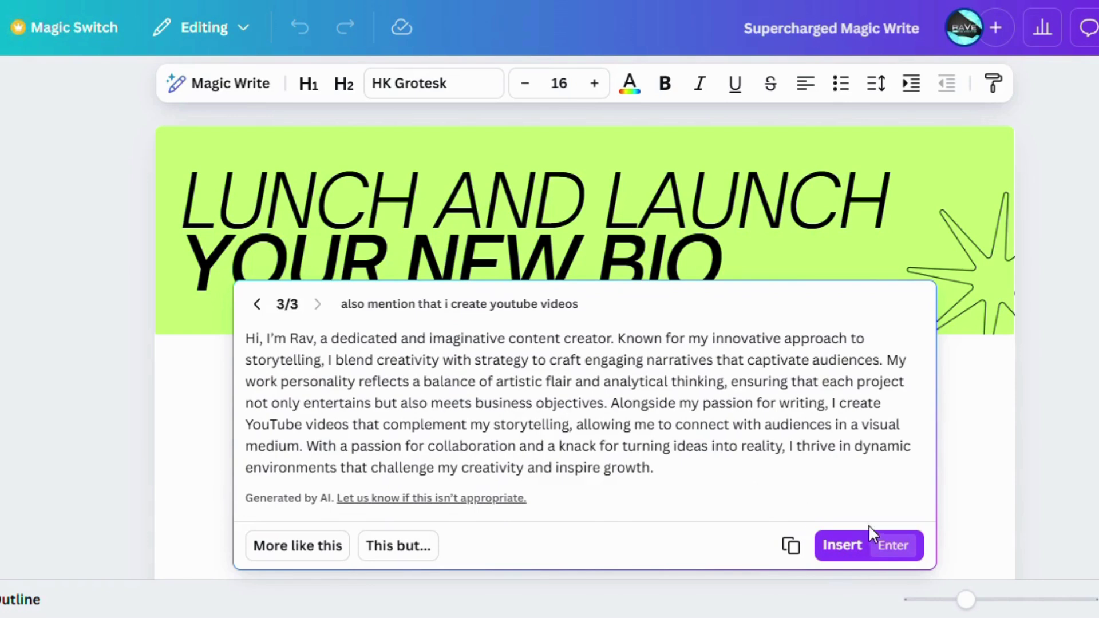
pyautogui.click(841, 546)
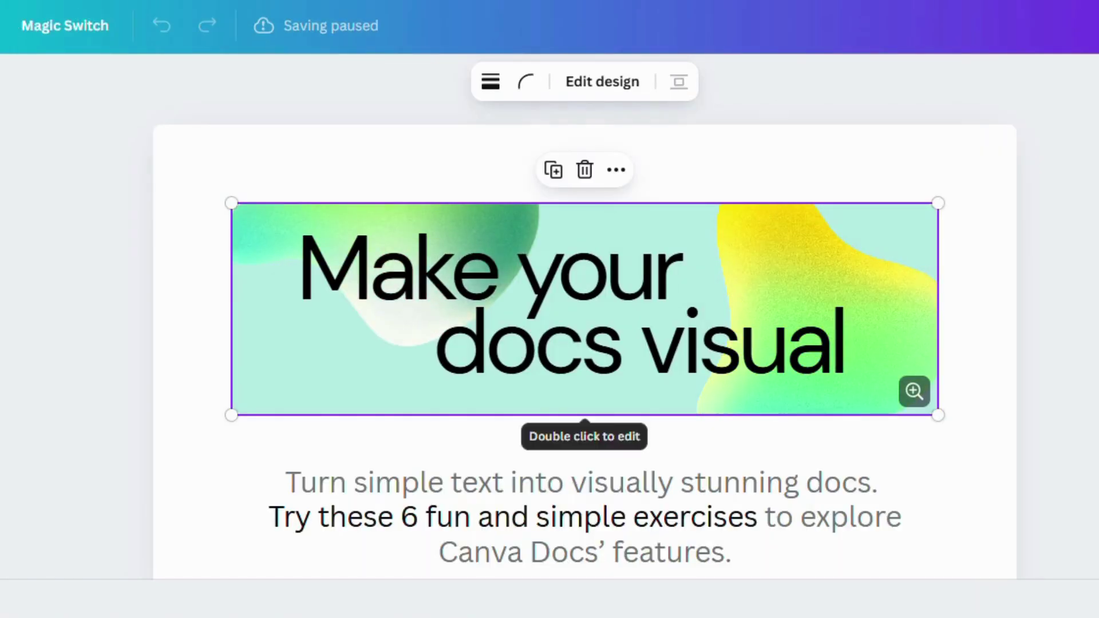
pyautogui.scroll(-5, 584, 344)
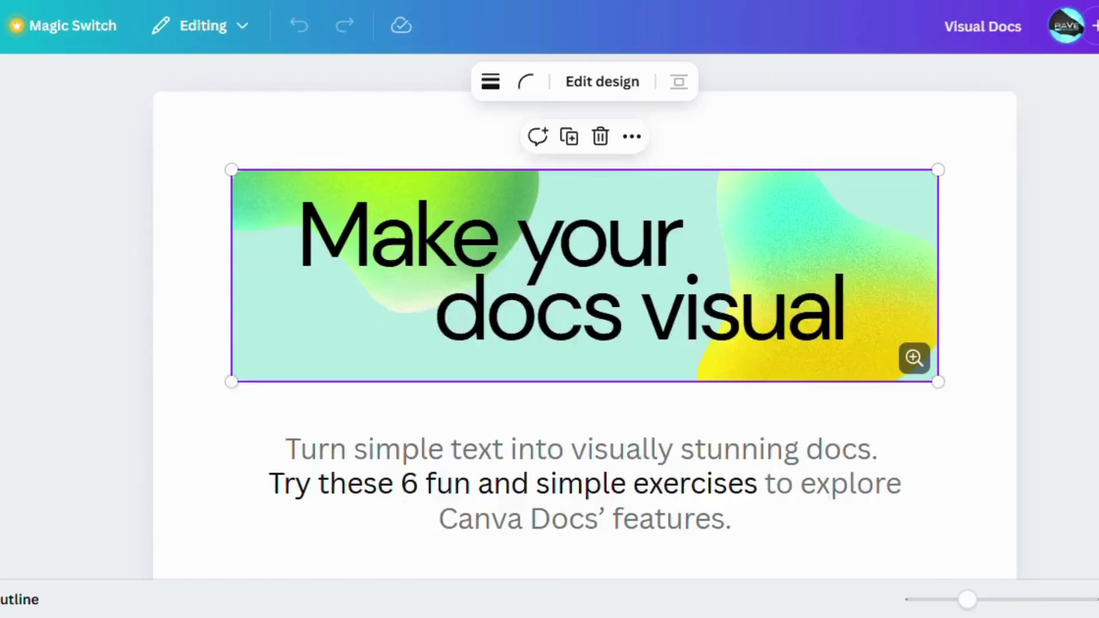
pyautogui.scroll(-1, 584, 344)
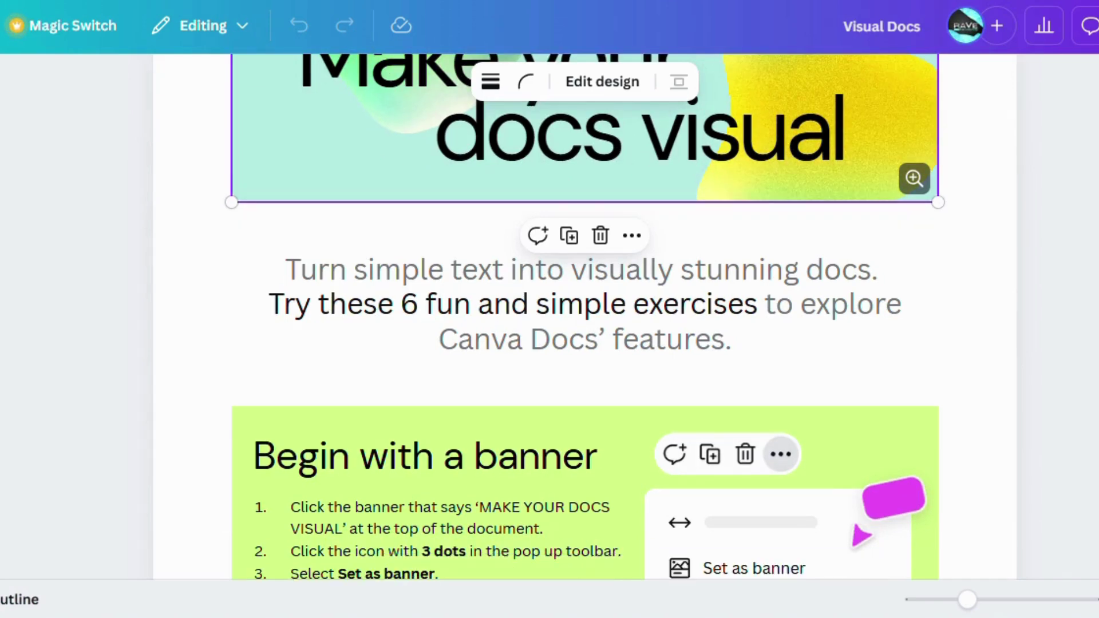
pyautogui.scroll(-5, 584, 344)
pyautogui.scroll(-5, 584, 345)
pyautogui.scroll(-2, 584, 344)
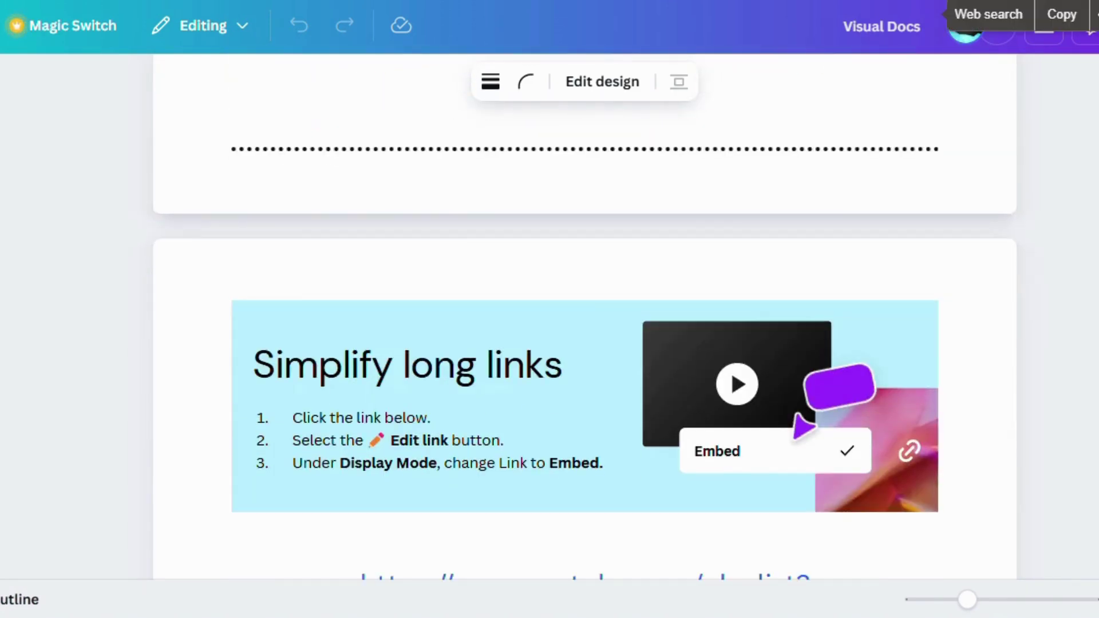
pyautogui.scroll(-1, 585, 344)
pyautogui.scroll(-7, 585, 343)
pyautogui.scroll(-6, 584, 344)
pyautogui.scroll(-6, 584, 343)
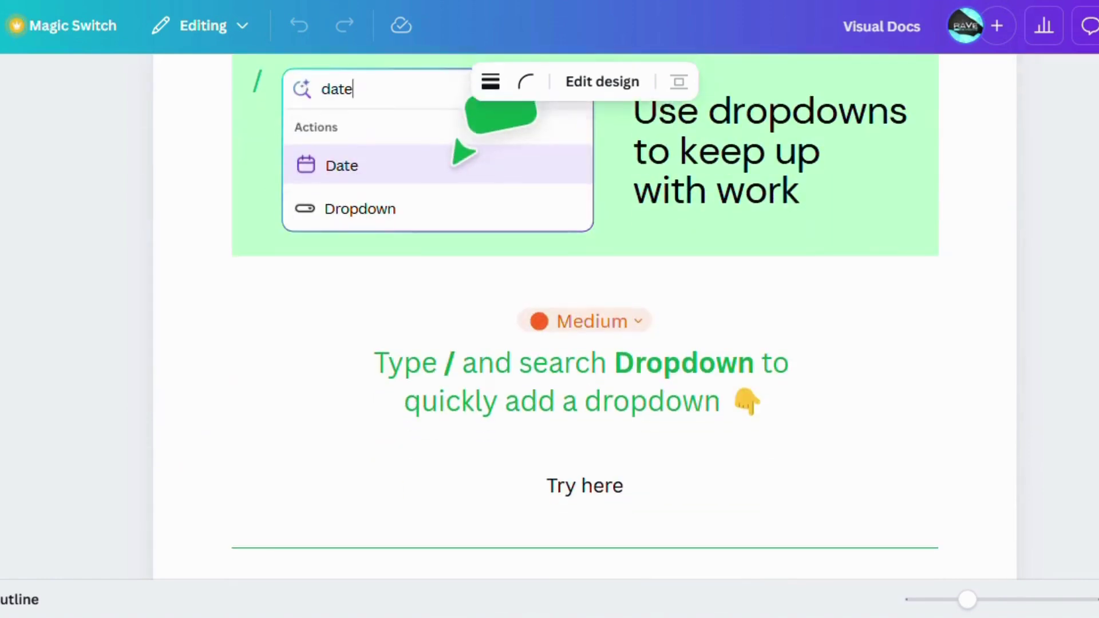
pyautogui.scroll(-9, 584, 344)
pyautogui.scroll(-3, 584, 344)
pyautogui.scroll(-4, 584, 344)
pyautogui.scroll(-6, 584, 344)
pyautogui.scroll(-6, 585, 343)
pyautogui.scroll(-2, 584, 343)
pyautogui.scroll(-2, 585, 344)
pyautogui.scroll(-1, 584, 343)
pyautogui.scroll(-2, 584, 344)
pyautogui.scroll(-1, 584, 344)
pyautogui.scroll(3, 584, 344)
pyautogui.scroll(8, 584, 343)
pyautogui.scroll(6, 584, 345)
pyautogui.scroll(5, 674, 446)
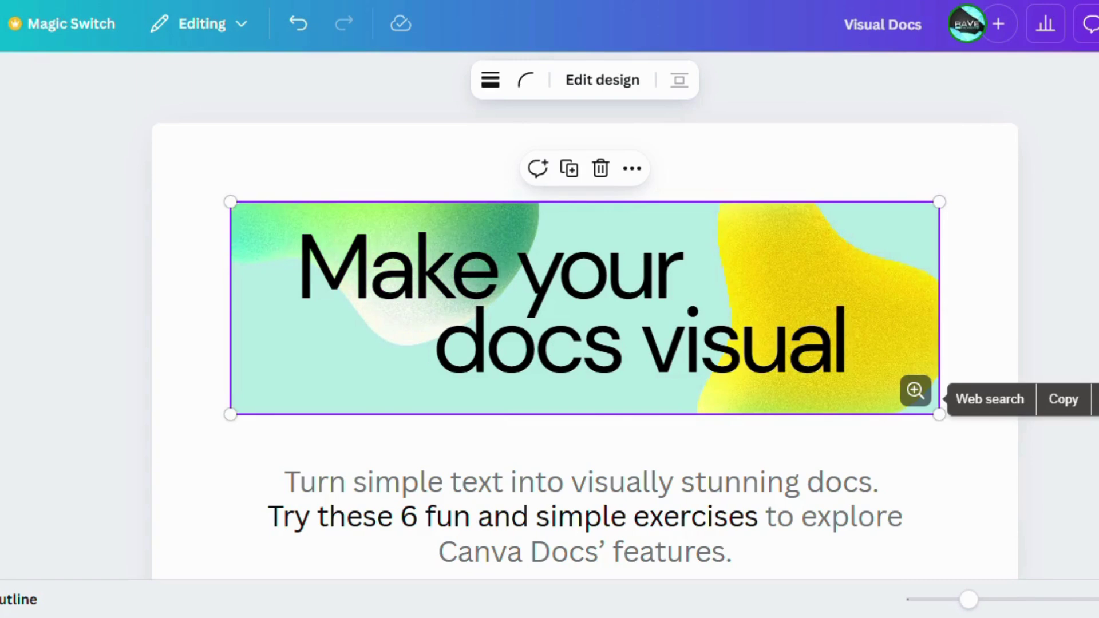
pyautogui.scroll(-1, 584, 344)
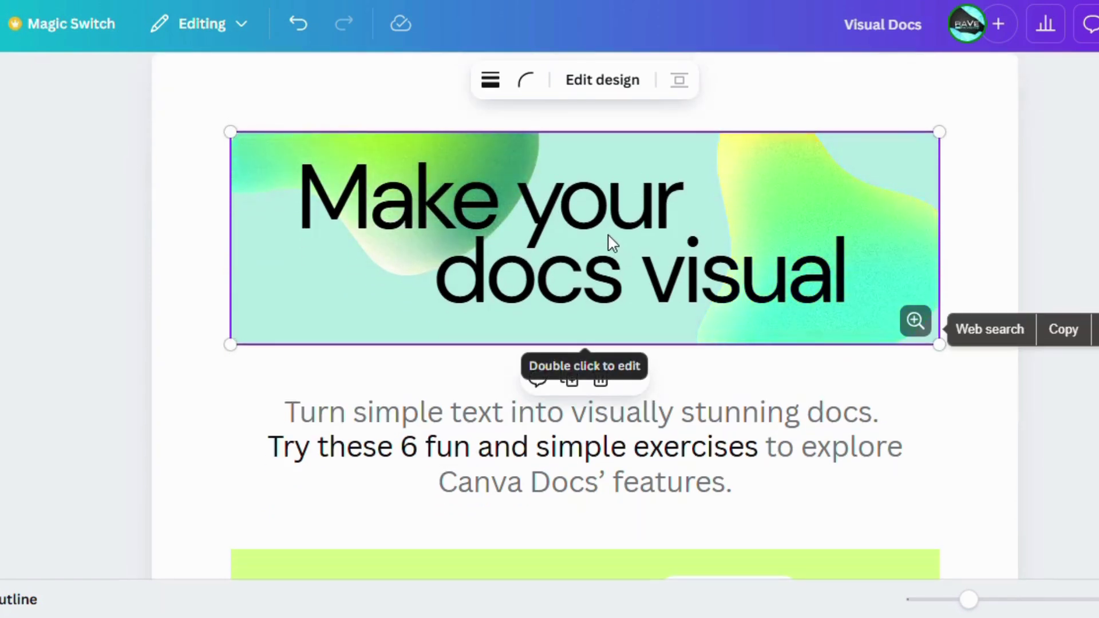
# Set the top image as a banner and drag a Note highlight block under the prompt.
pyautogui.click(632, 378)
pyautogui.click(699, 249)
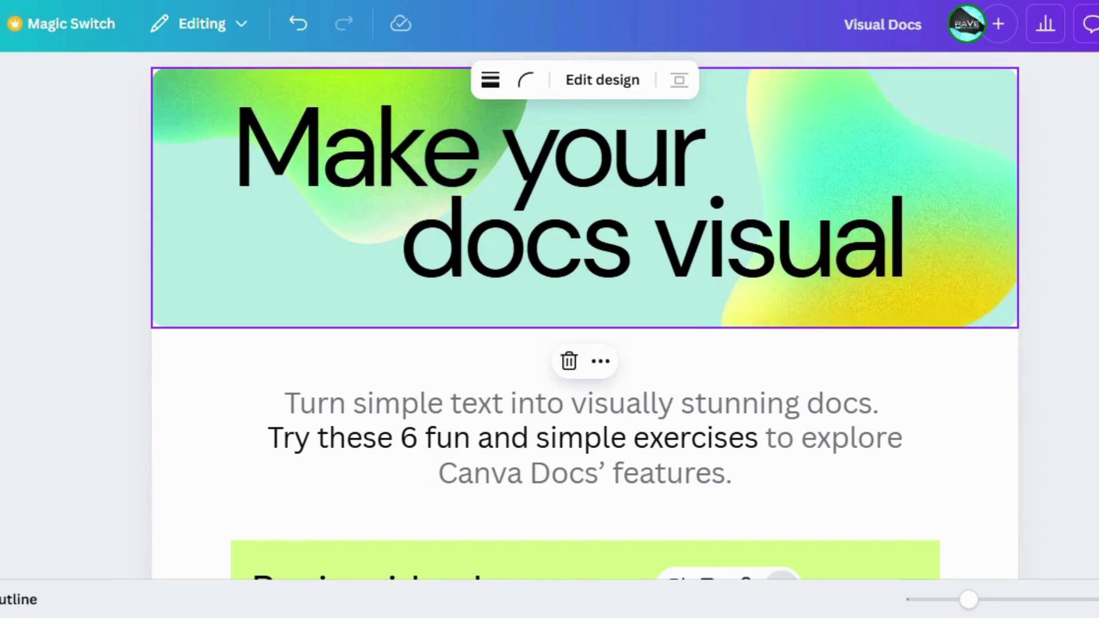
pyautogui.scroll(-3, 567, 540)
pyautogui.scroll(-2, 567, 539)
pyautogui.scroll(-2, 567, 540)
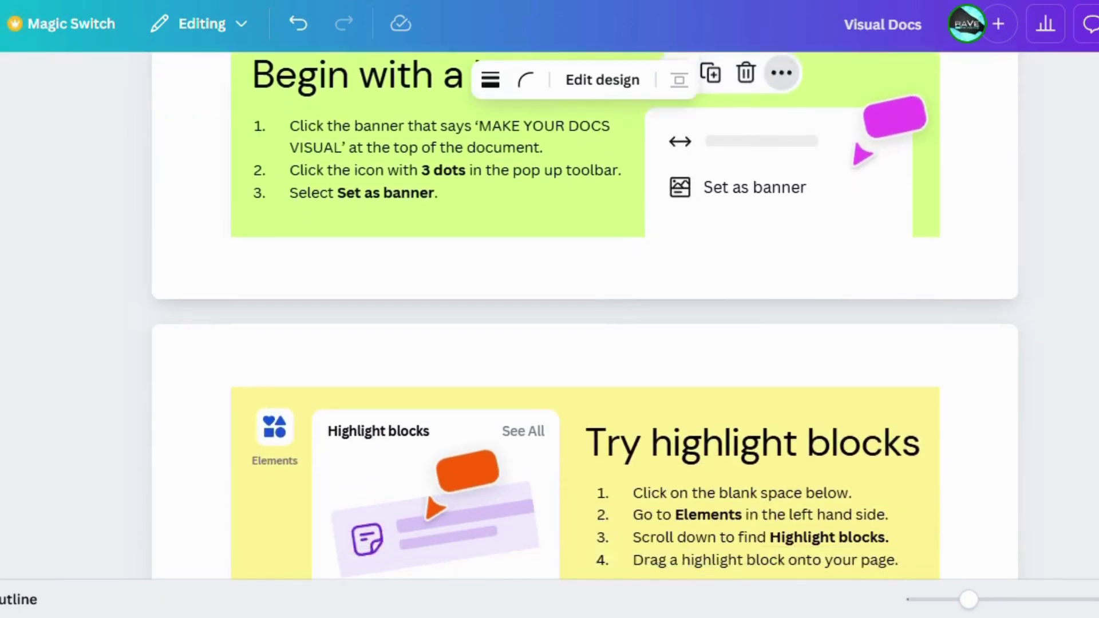
pyautogui.scroll(-3, 567, 540)
pyautogui.click(567, 539)
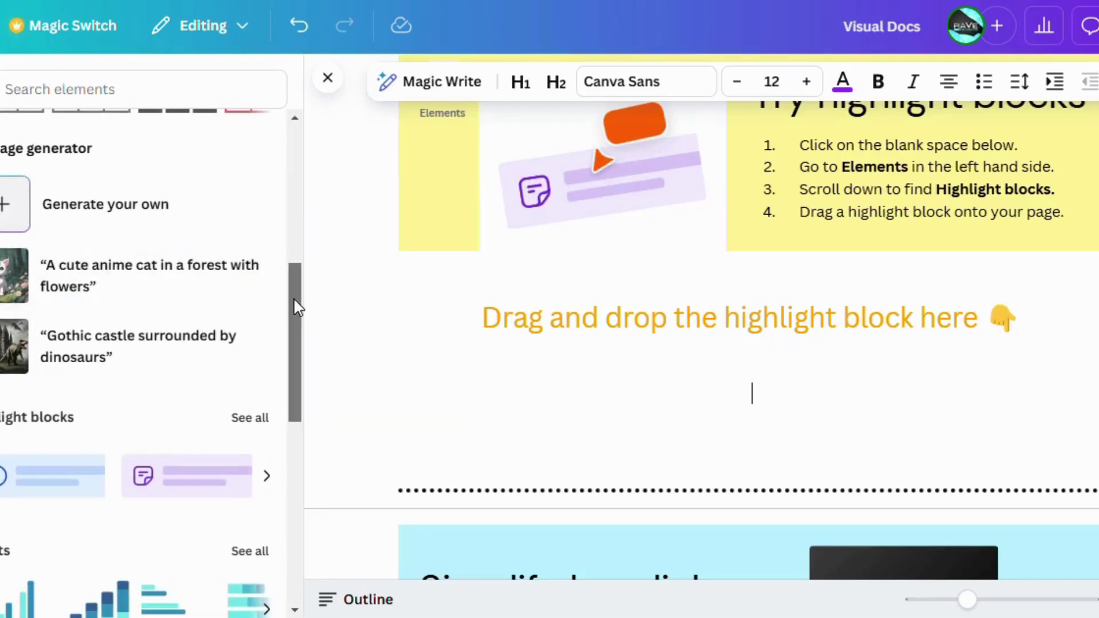
pyautogui.moveTo(294, 306); pyautogui.dragTo(296, 363)
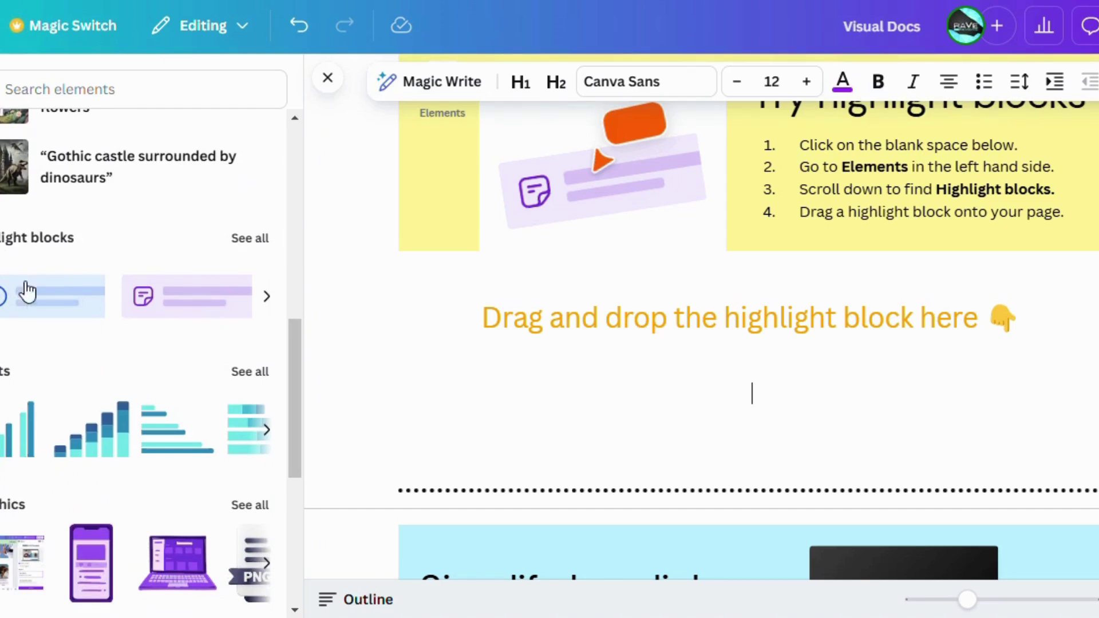
pyautogui.moveTo(181, 298)
pyautogui.mouseDown()
pyautogui.moveTo(582, 413)
pyautogui.moveTo(577, 405)
pyautogui.mouseUp()
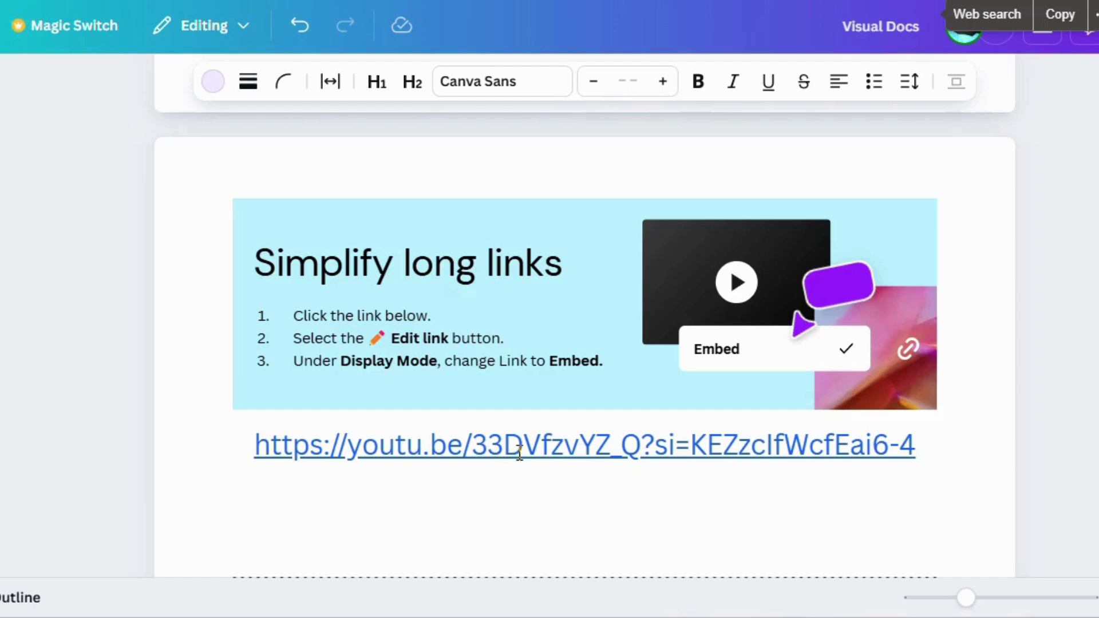
# Switch the YouTube link's display mode to Embed, then undo it.
pyautogui.click(593, 452)
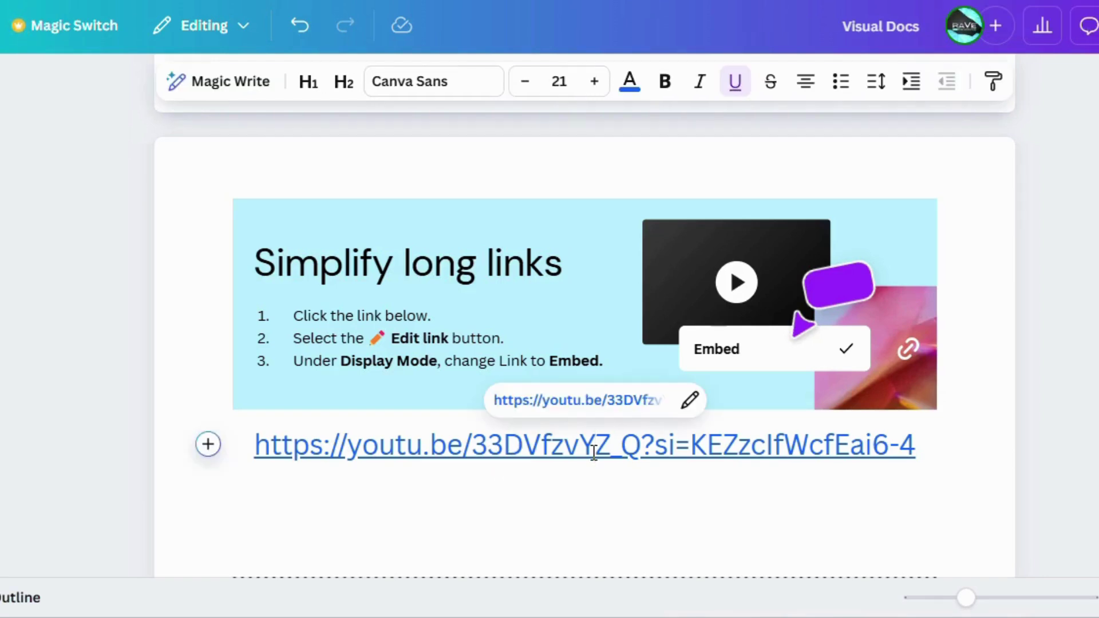
pyautogui.click(690, 402)
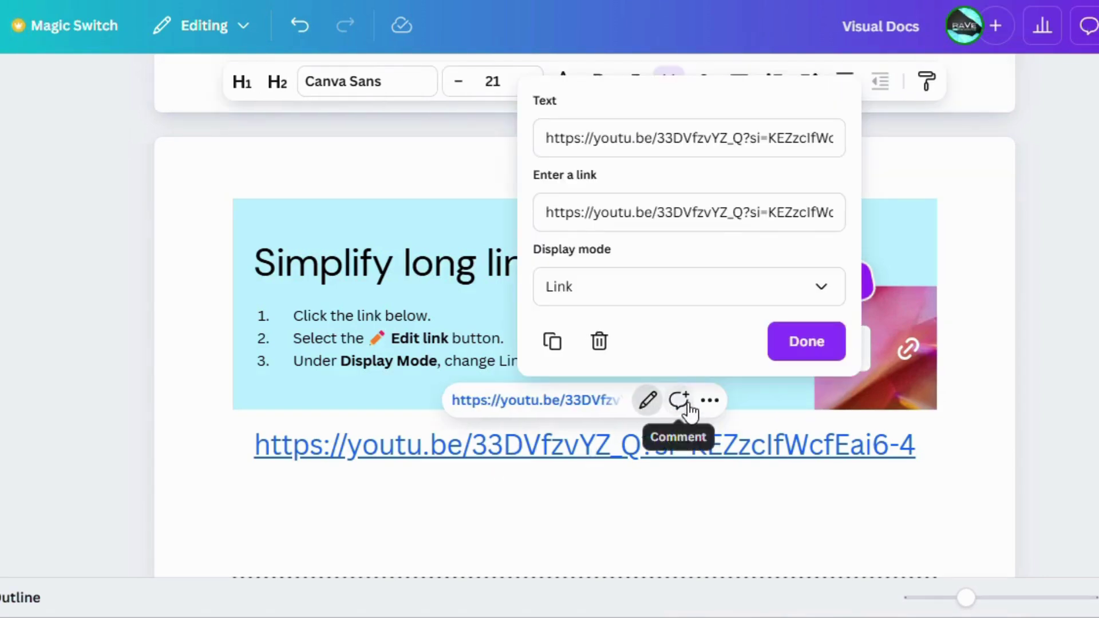
pyautogui.click(799, 290)
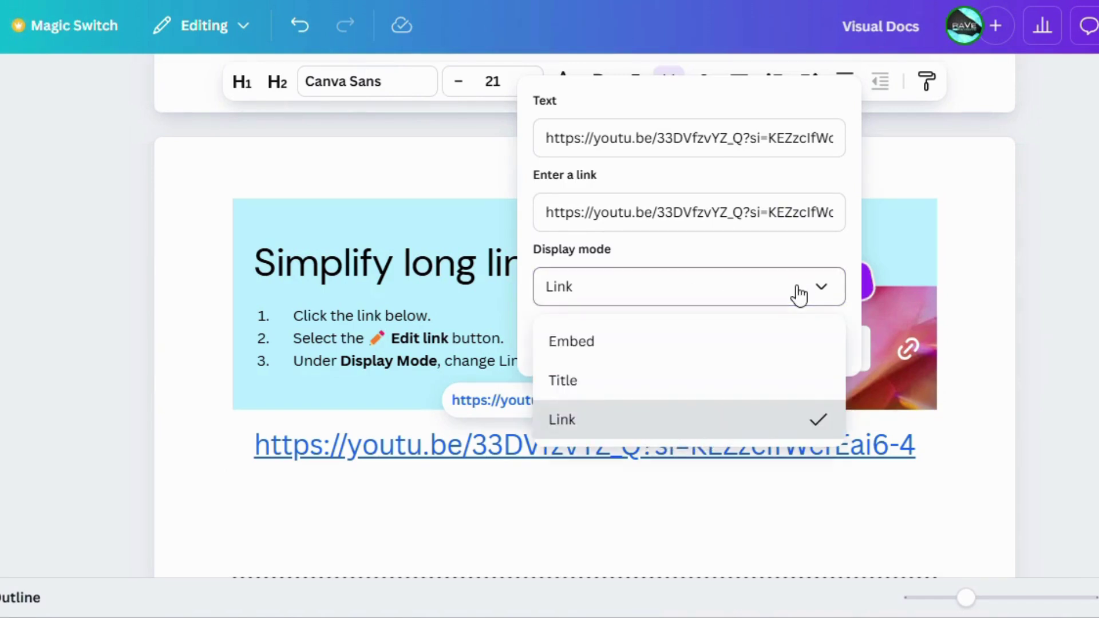
pyautogui.click(618, 342)
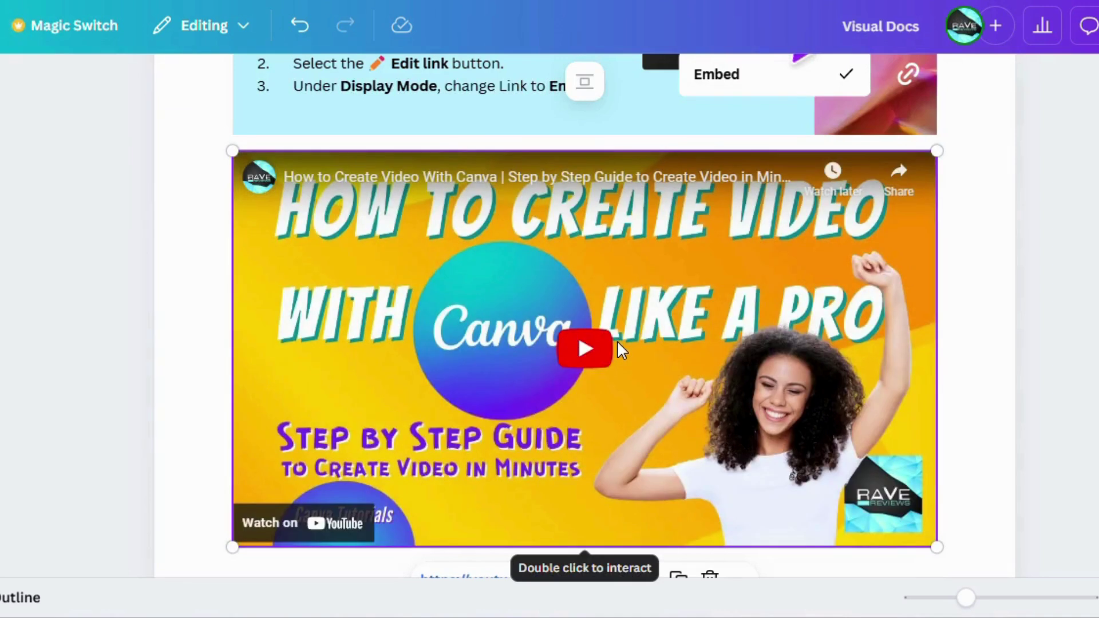
pyautogui.hotkey('ctrl', 'z')
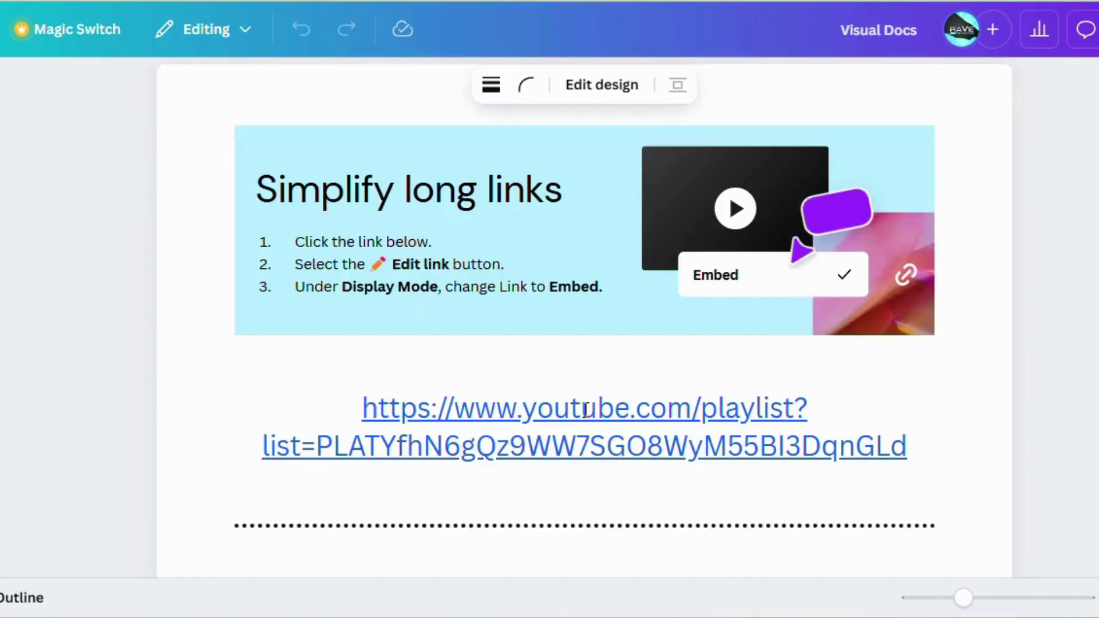
# Review the playlist link's text and address, then set its display mode to Embed.
pyautogui.click(581, 410)
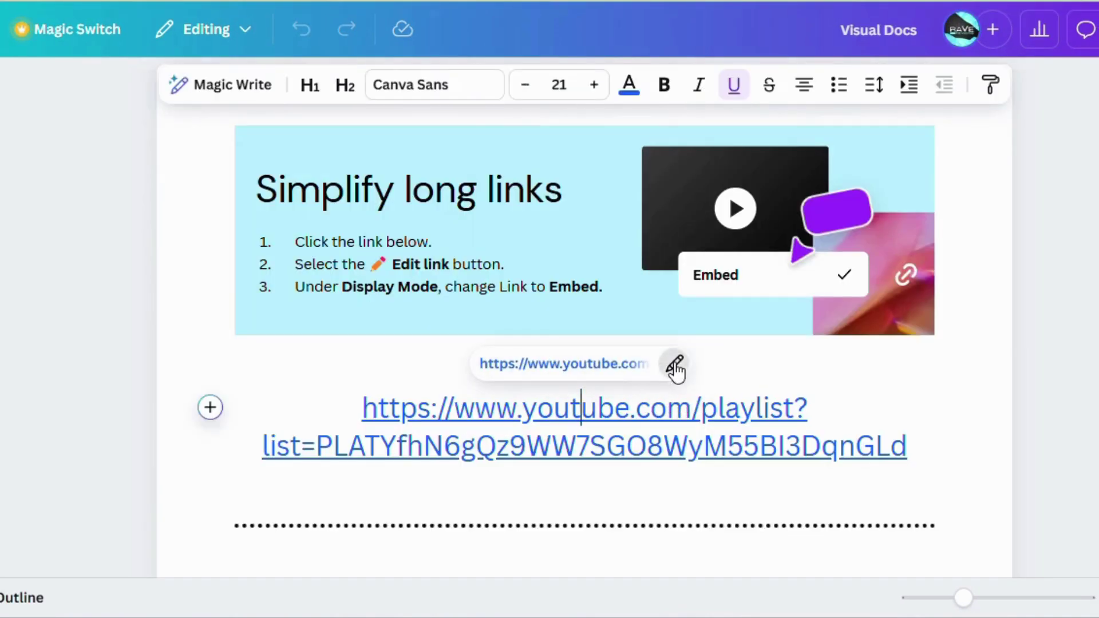
pyautogui.click(675, 365)
pyautogui.click(685, 107)
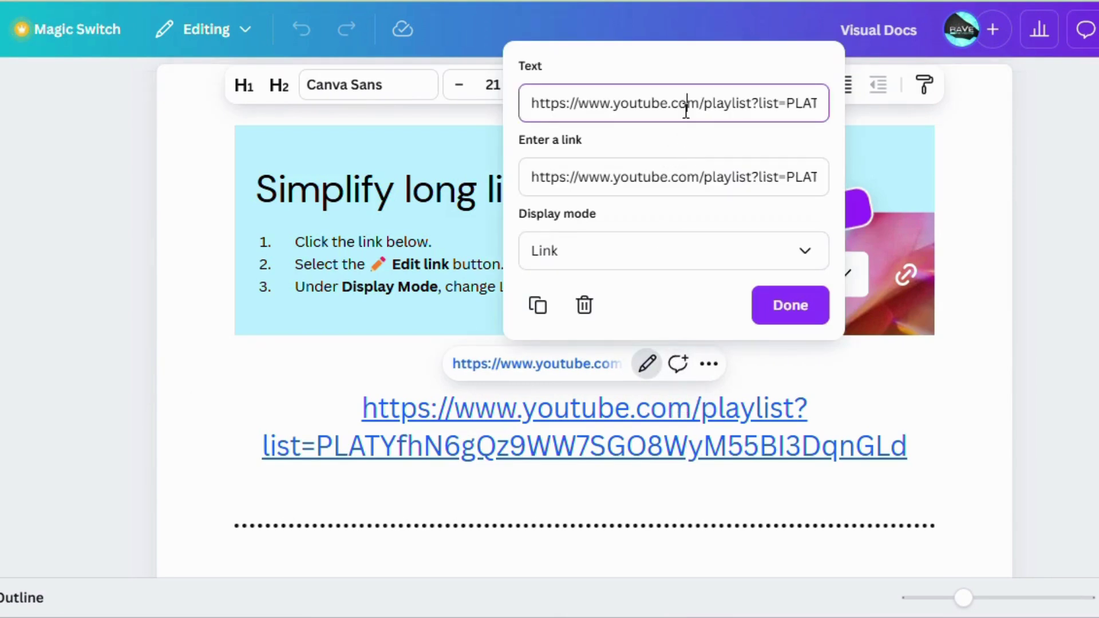
pyautogui.click(696, 193)
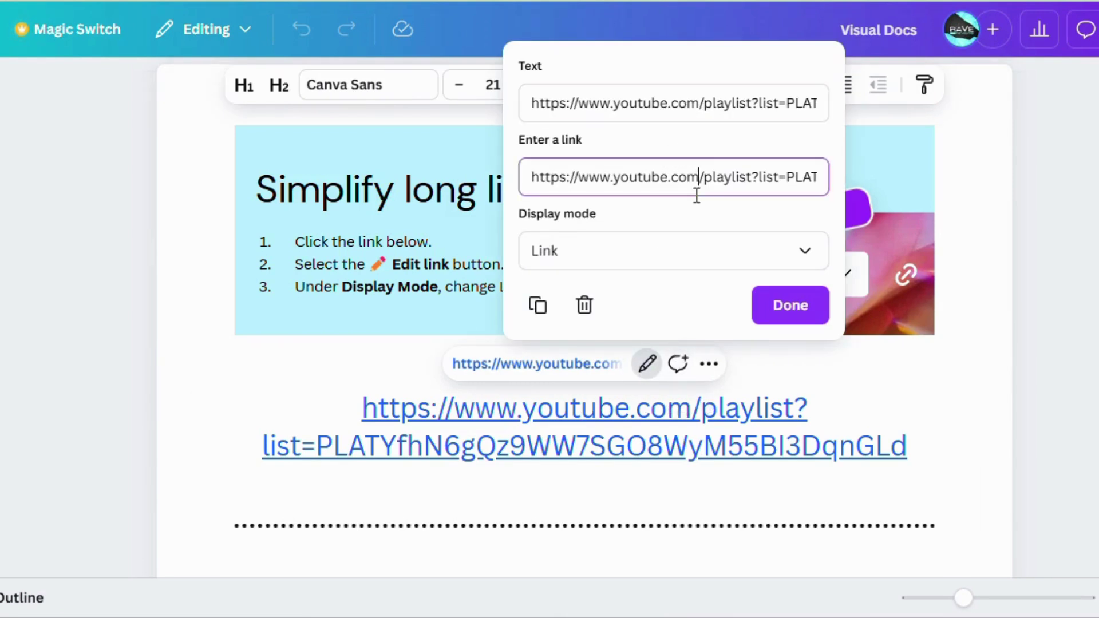
pyautogui.click(808, 256)
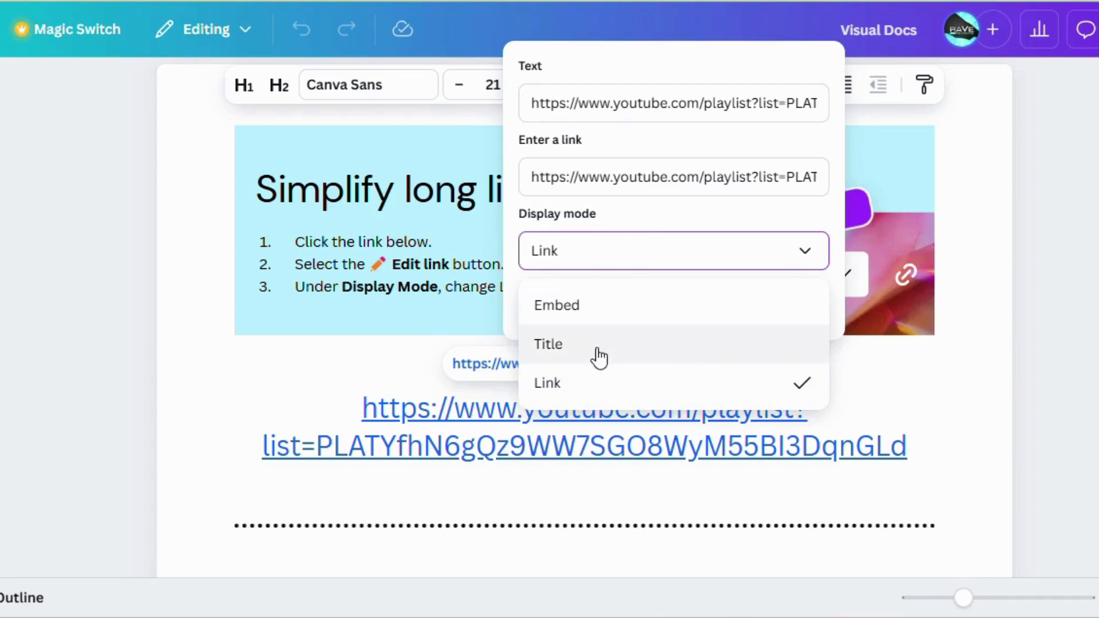
pyautogui.click(604, 308)
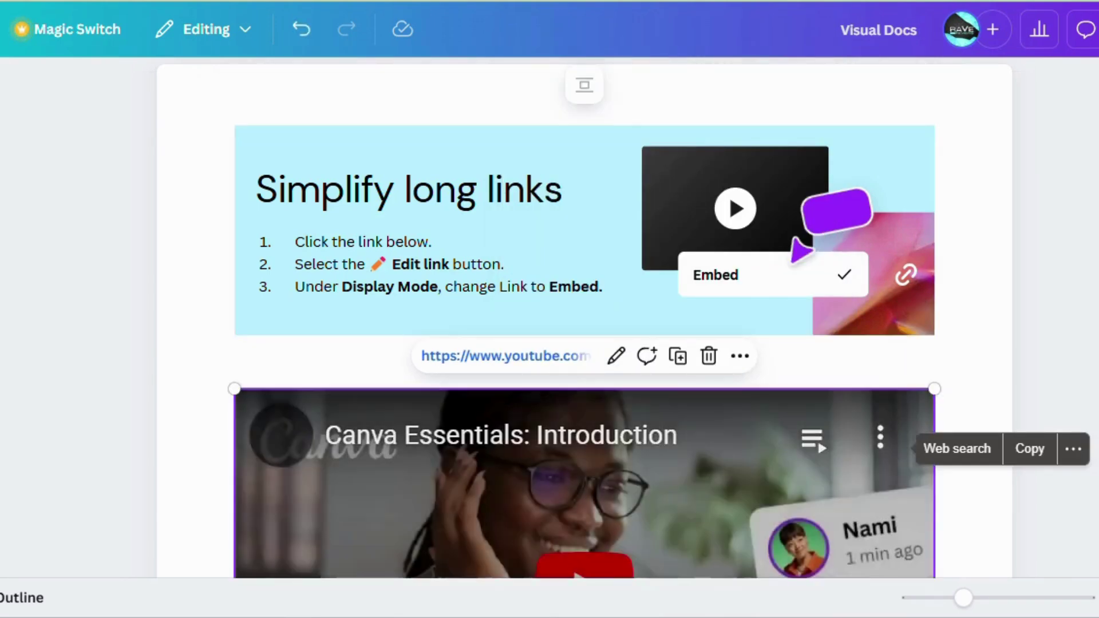
pyautogui.scroll(-3, 584, 318)
pyautogui.scroll(-2, 584, 318)
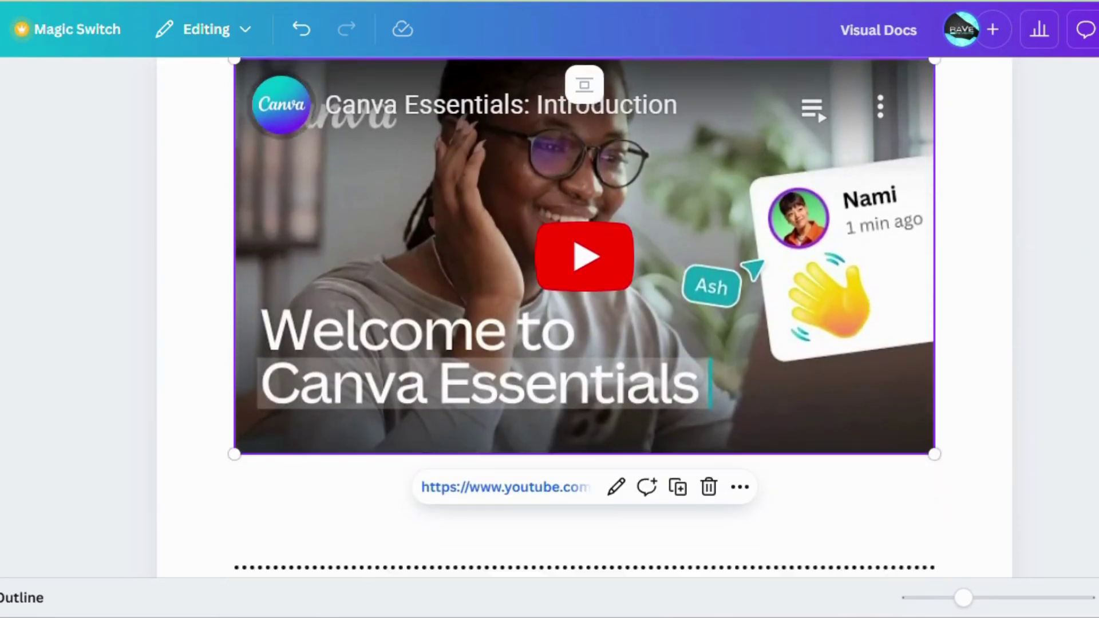
pyautogui.scroll(2, 584, 318)
pyautogui.scroll(2, 584, 318)
pyautogui.scroll(2, 585, 319)
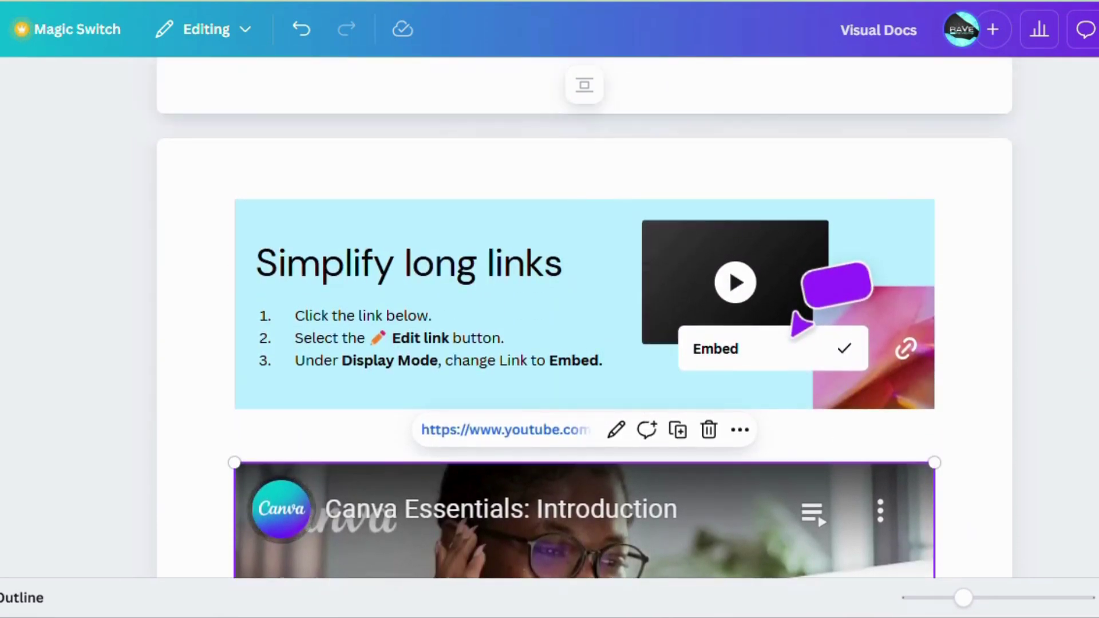
pyautogui.scroll(-2, 584, 318)
pyautogui.scroll(-1, 585, 318)
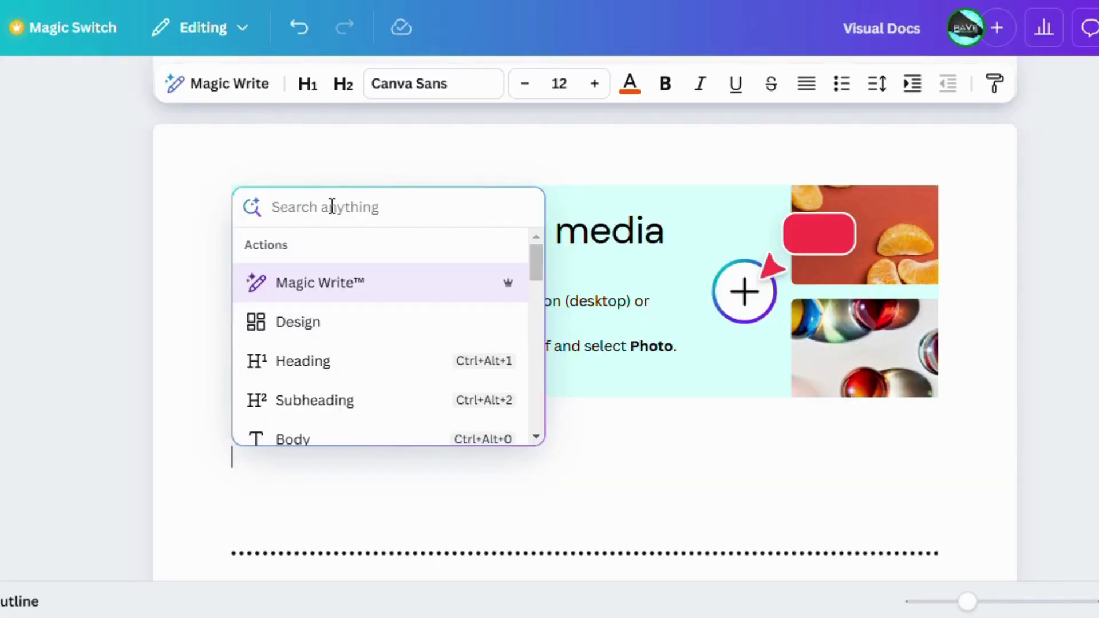
pyautogui.write('raibow')
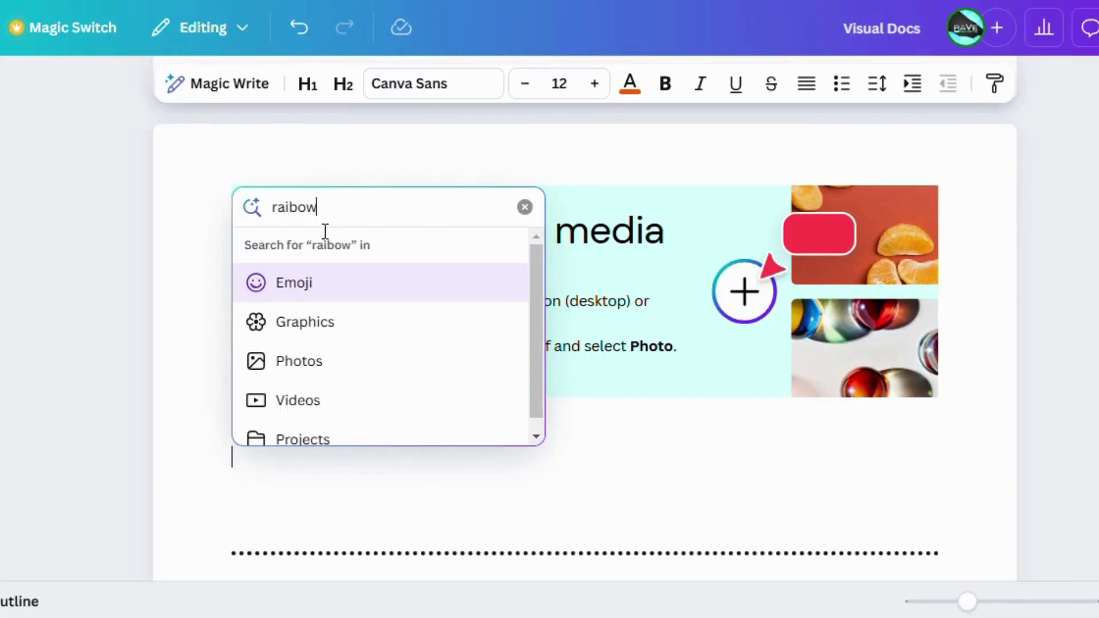
# Insert the pastel pink rainbow image from the 'raibow' Photos results.
pyautogui.click(335, 366)
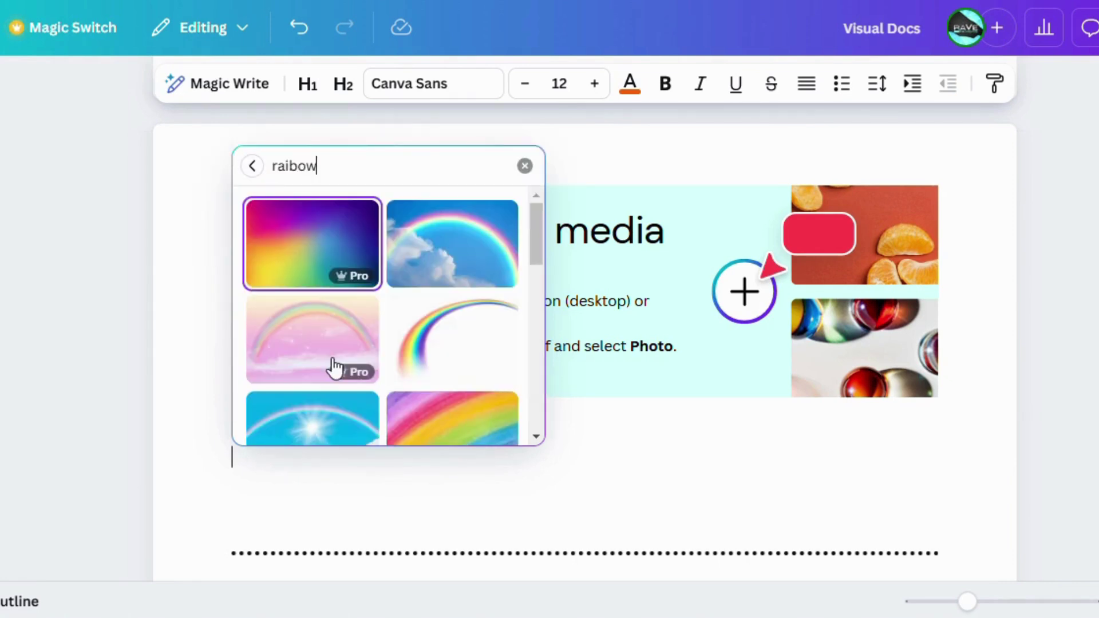
pyautogui.click(319, 335)
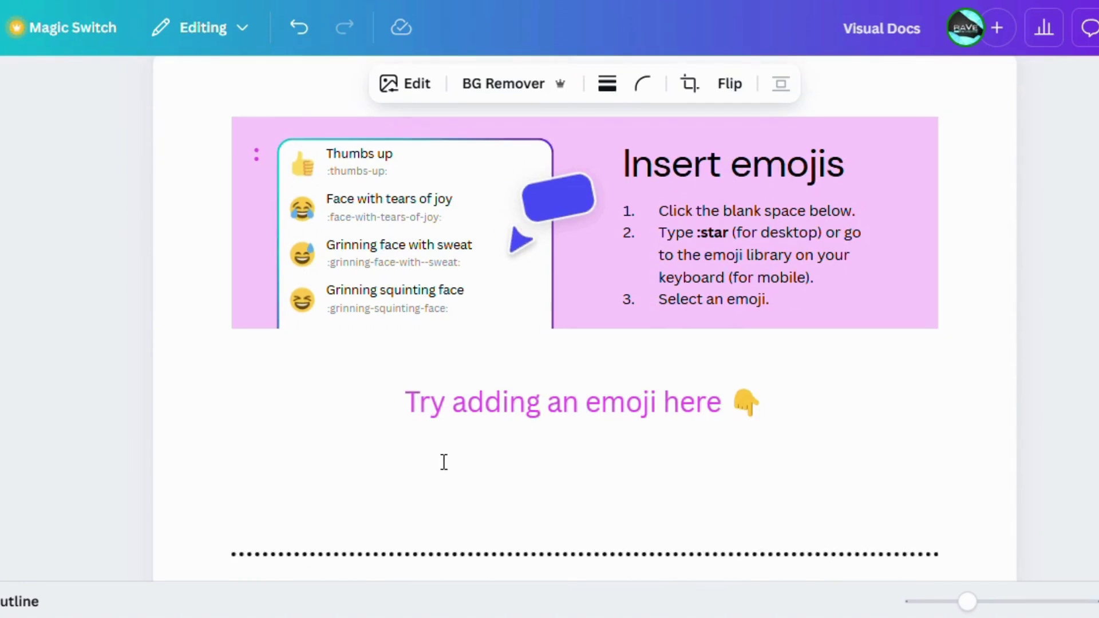
# Insert a heart-eyes emoji, delete it, then add a smiley from the ':' suggestions.
pyautogui.click(445, 463)
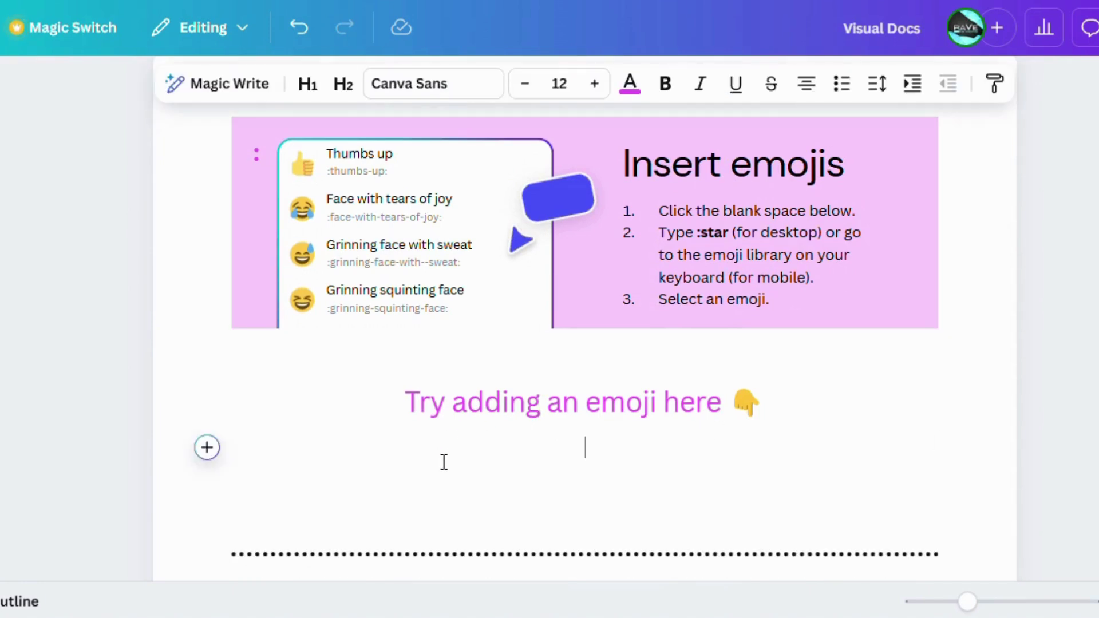
pyautogui.click(206, 448)
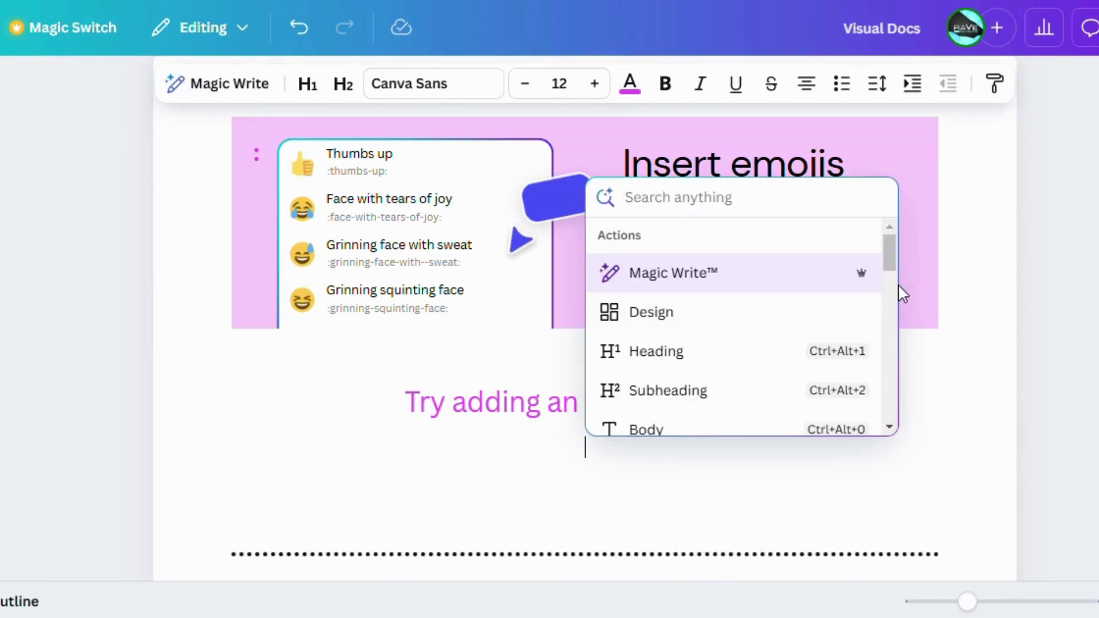
pyautogui.moveTo(889, 258); pyautogui.dragTo(892, 418)
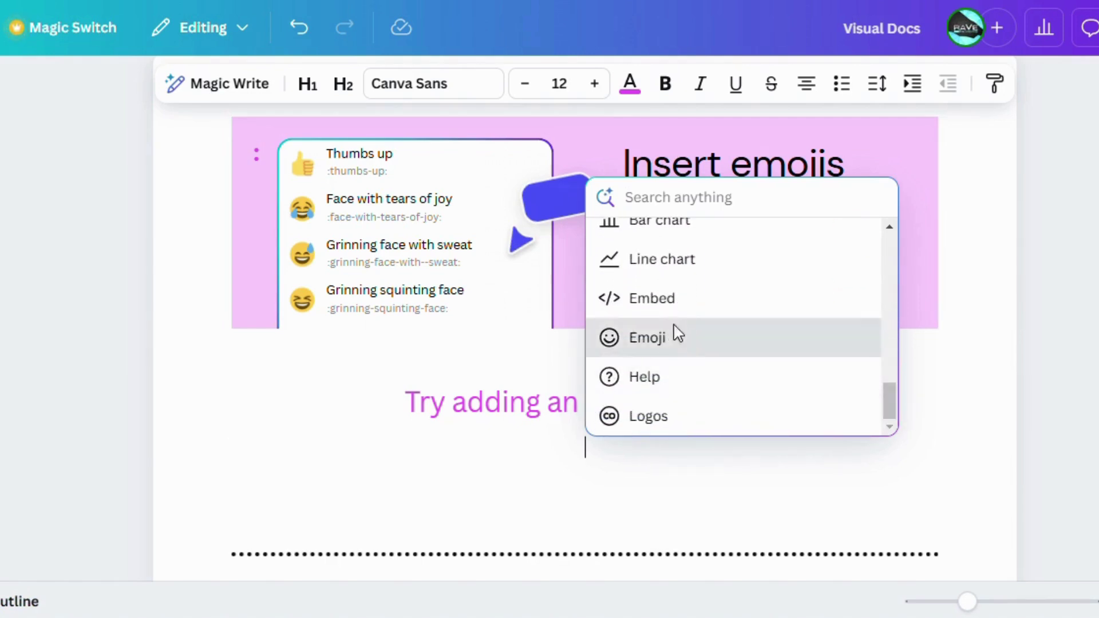
pyautogui.click(676, 335)
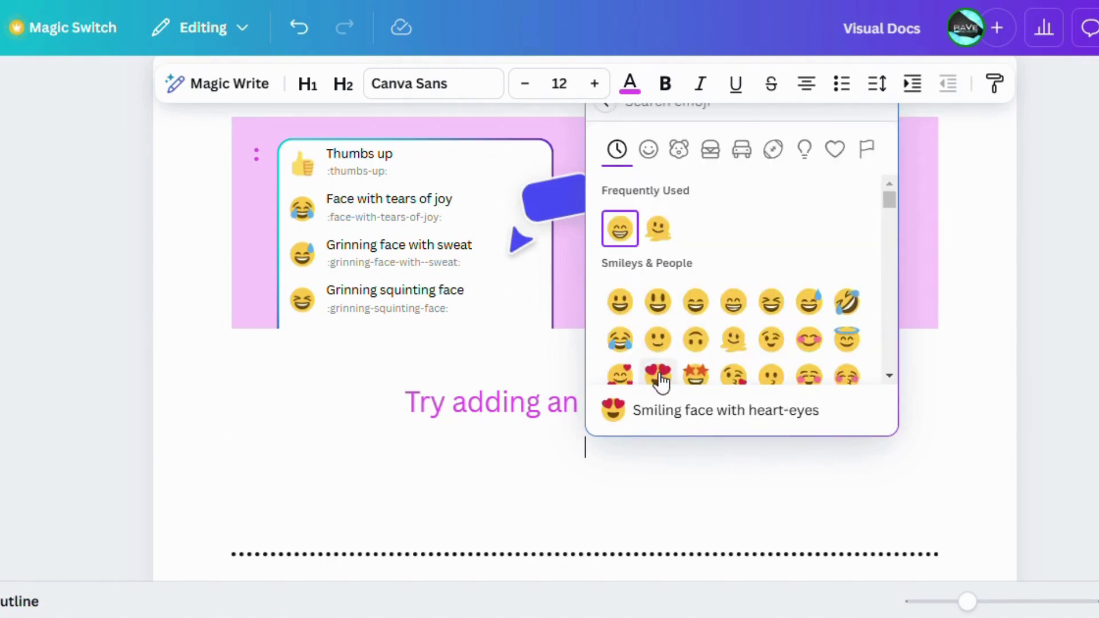
pyautogui.click(658, 375)
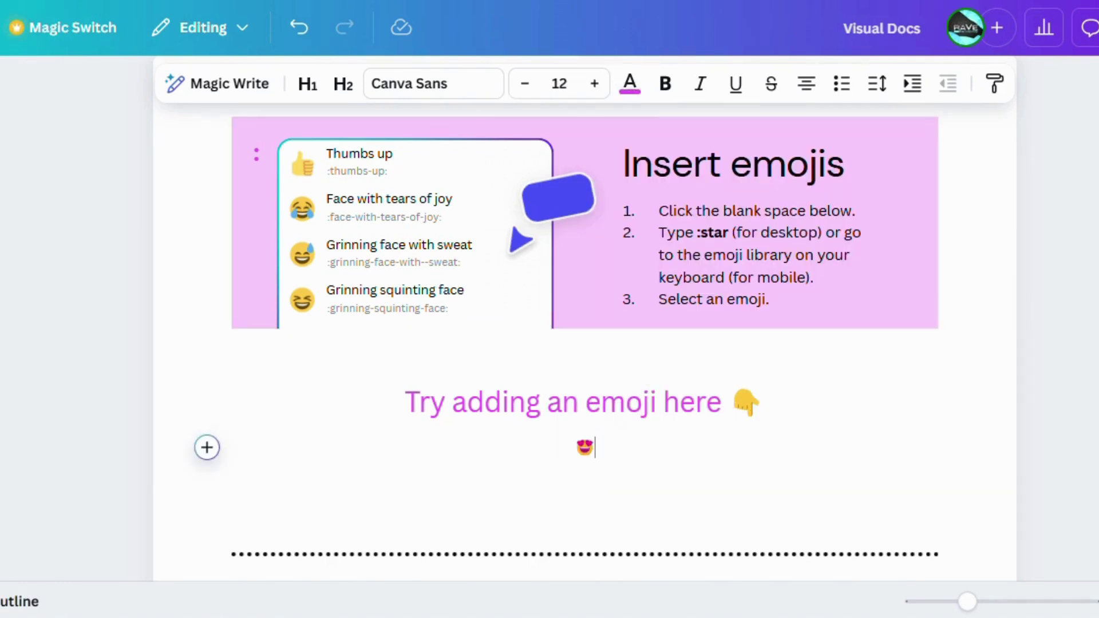
pyautogui.press('BackSpace')
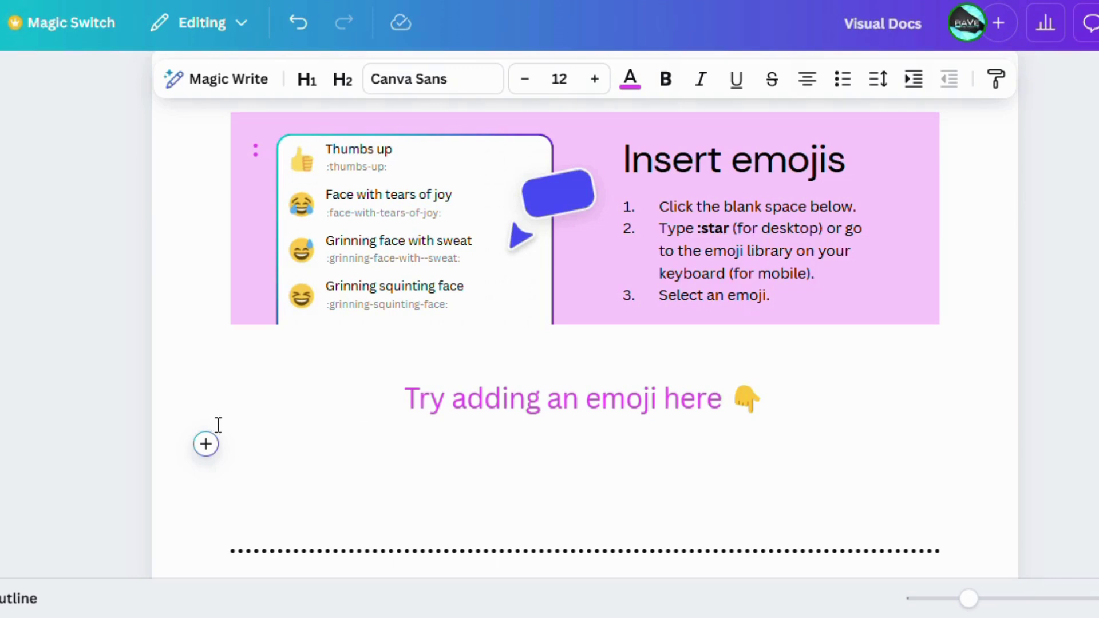
pyautogui.write(':')
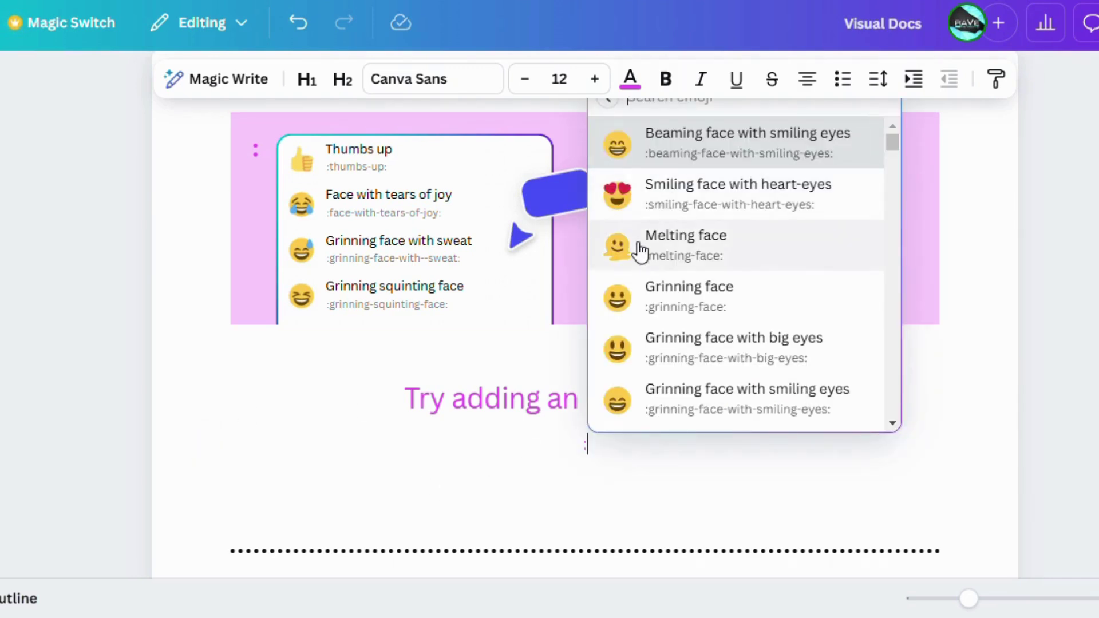
pyautogui.click(679, 297)
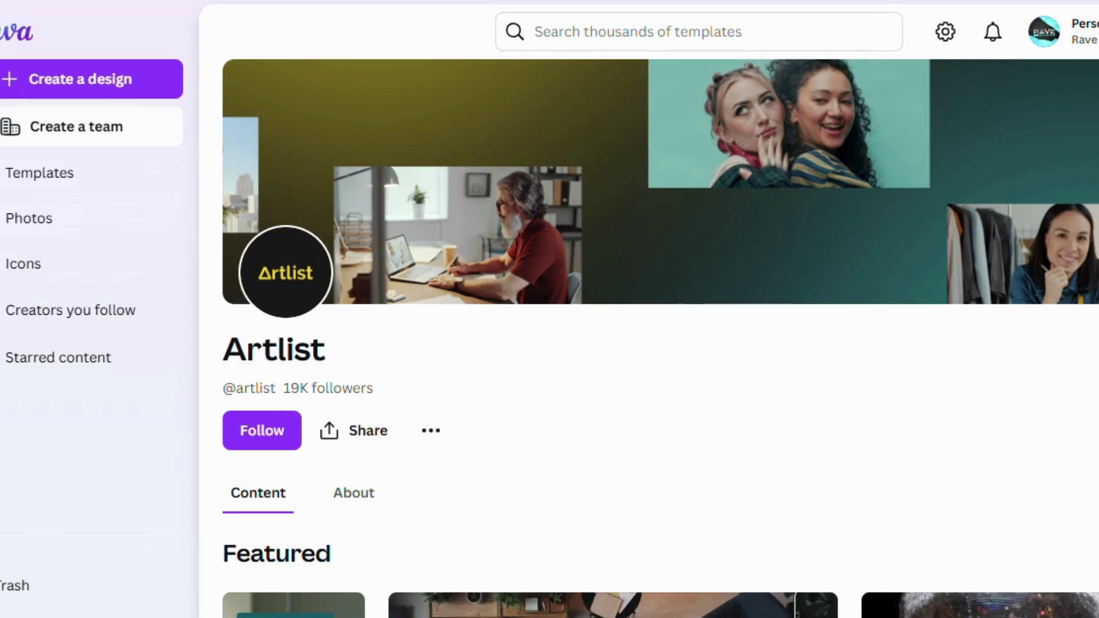
pyautogui.scroll(-2, 550, 344)
pyautogui.scroll(-2, 550, 344)
pyautogui.scroll(-3, 550, 345)
pyautogui.scroll(6, 550, 343)
pyautogui.click(535, 32)
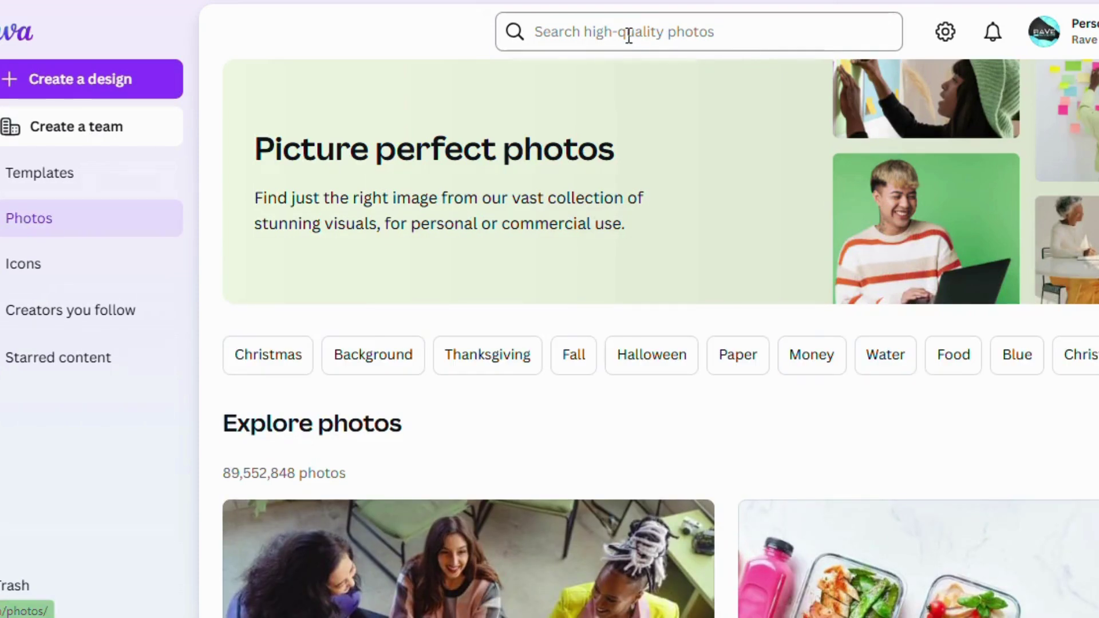
pyautogui.click(630, 34)
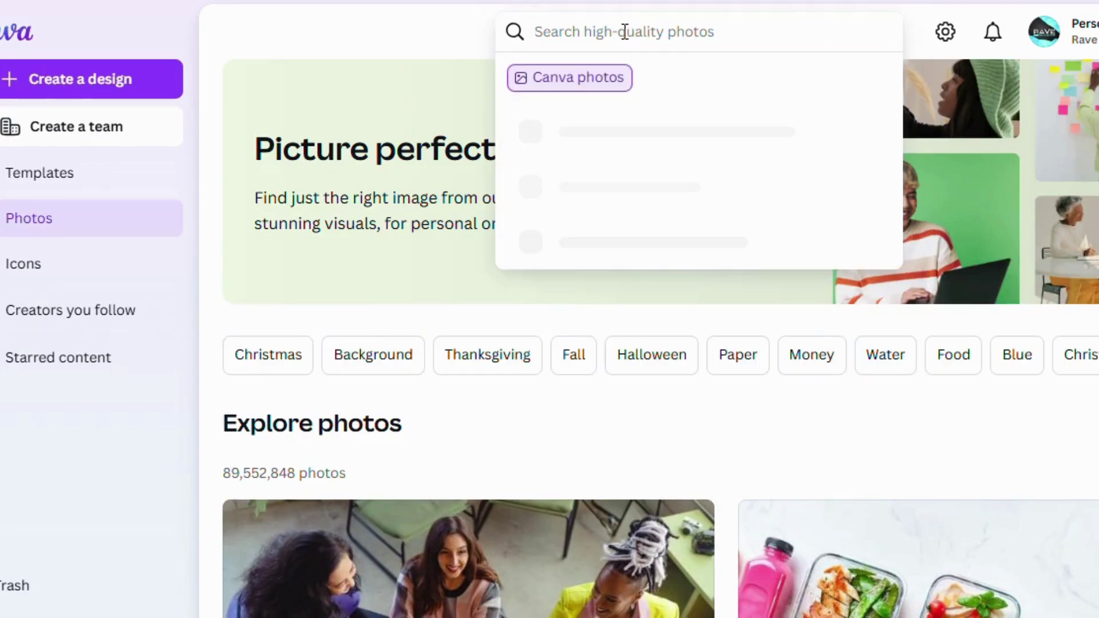
pyautogui.write('@artlis')
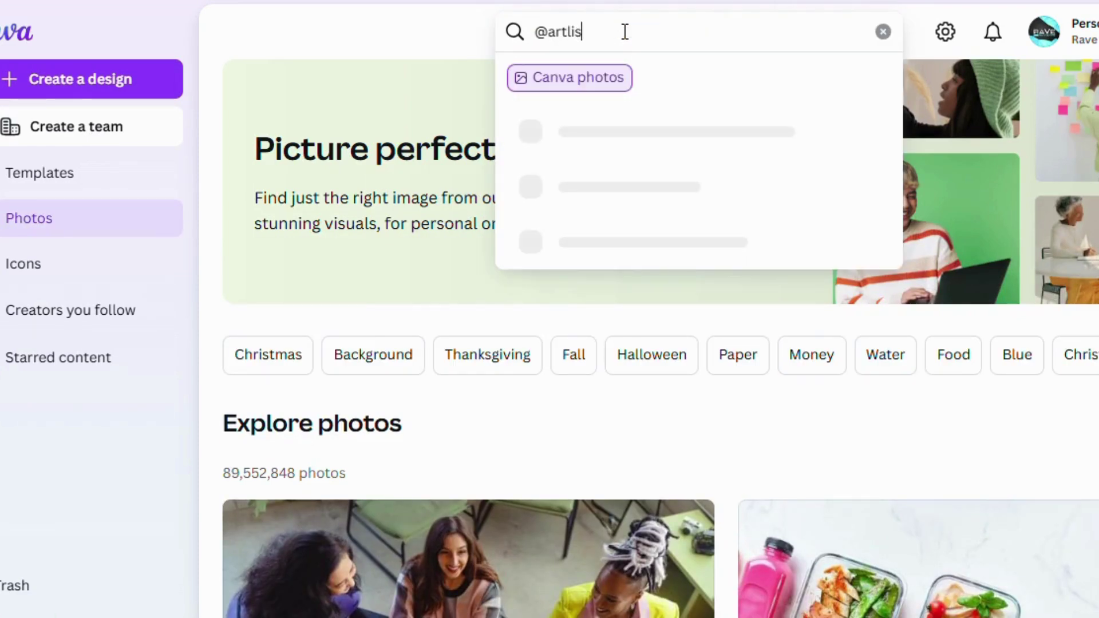
pyautogui.write('t p')
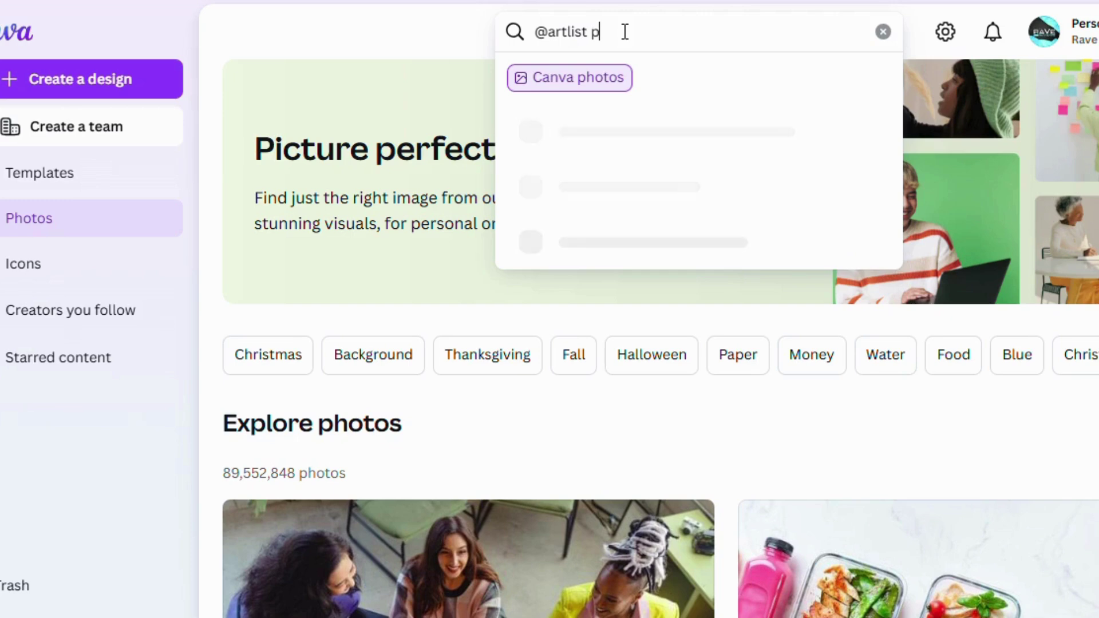
pyautogui.write('hotos')
pyautogui.press('Return')
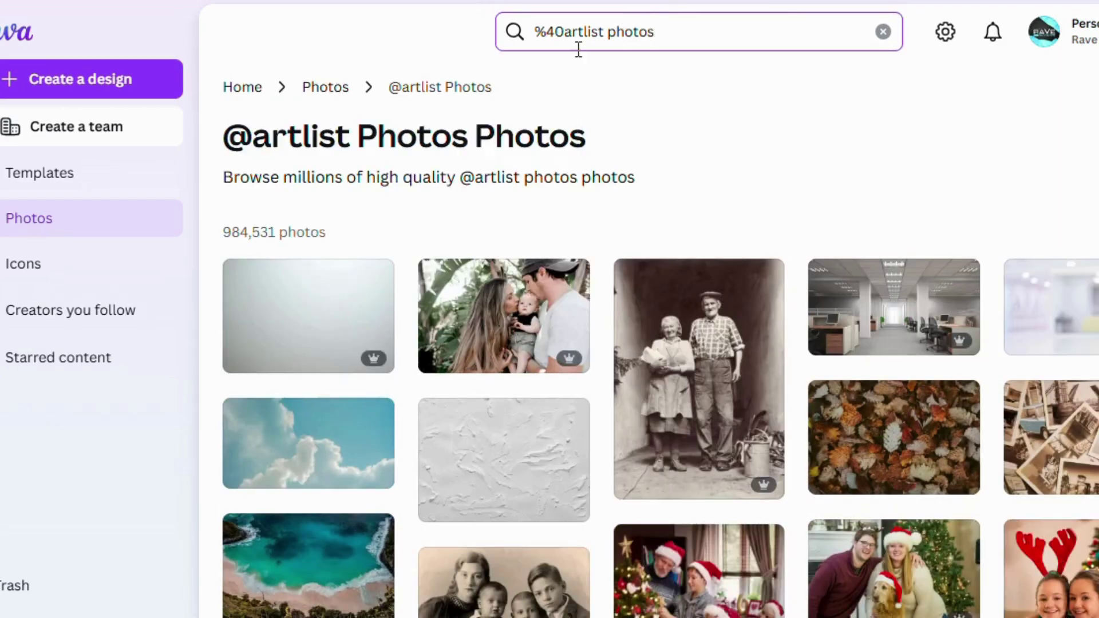
# Change the Artlist search to 'ocean', then to 'flowers'.
pyautogui.moveTo(633, 32); pyautogui.dragTo(665, 32)
pyautogui.press('BackSpace')
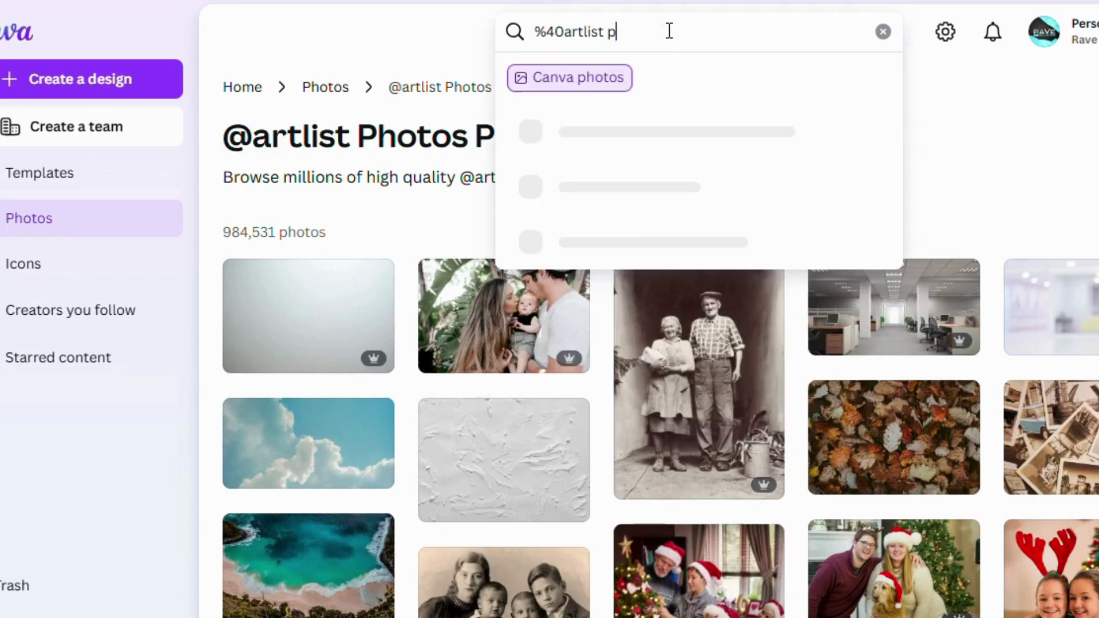
pyautogui.press('BackSpace')
pyautogui.write('ocean')
pyautogui.press('Return')
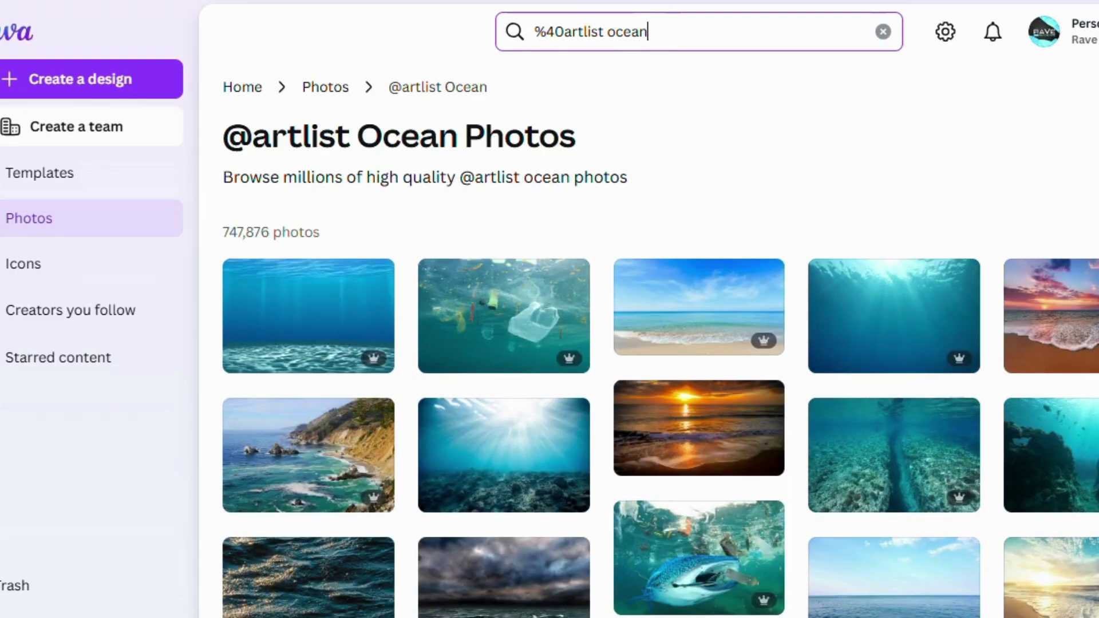
pyautogui.scroll(-1, 650, 344)
pyautogui.scroll(-2, 650, 344)
pyautogui.scroll(-2, 649, 344)
pyautogui.scroll(-1, 650, 344)
pyautogui.scroll(-1, 649, 343)
pyautogui.scroll(-1, 649, 344)
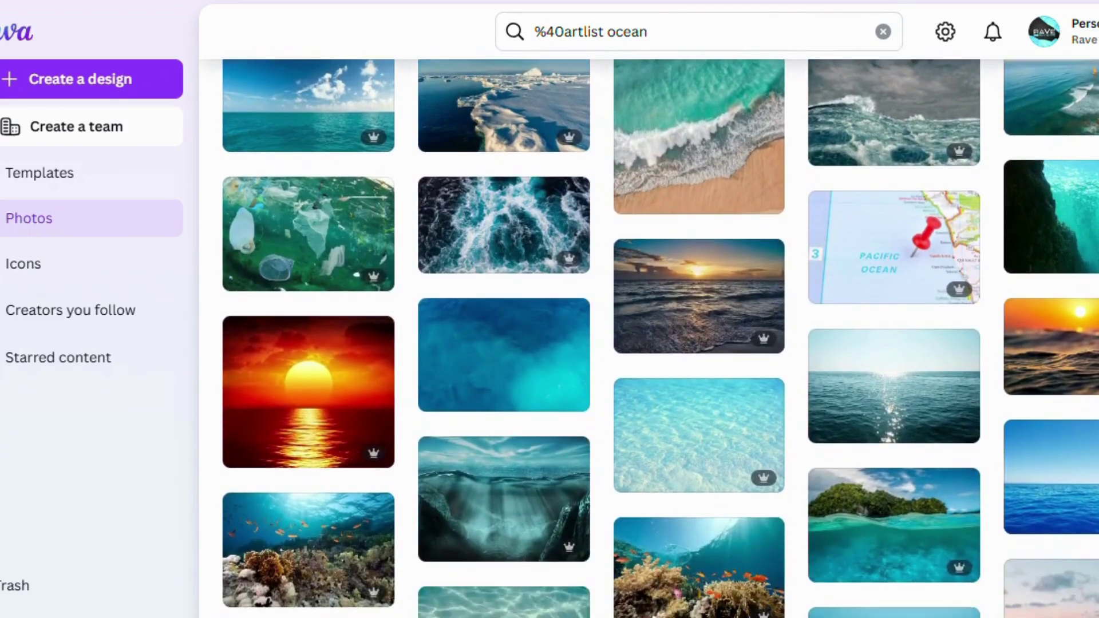
pyautogui.scroll(4, 649, 344)
pyautogui.scroll(1, 578, 40)
pyautogui.doubleClick(613, 32)
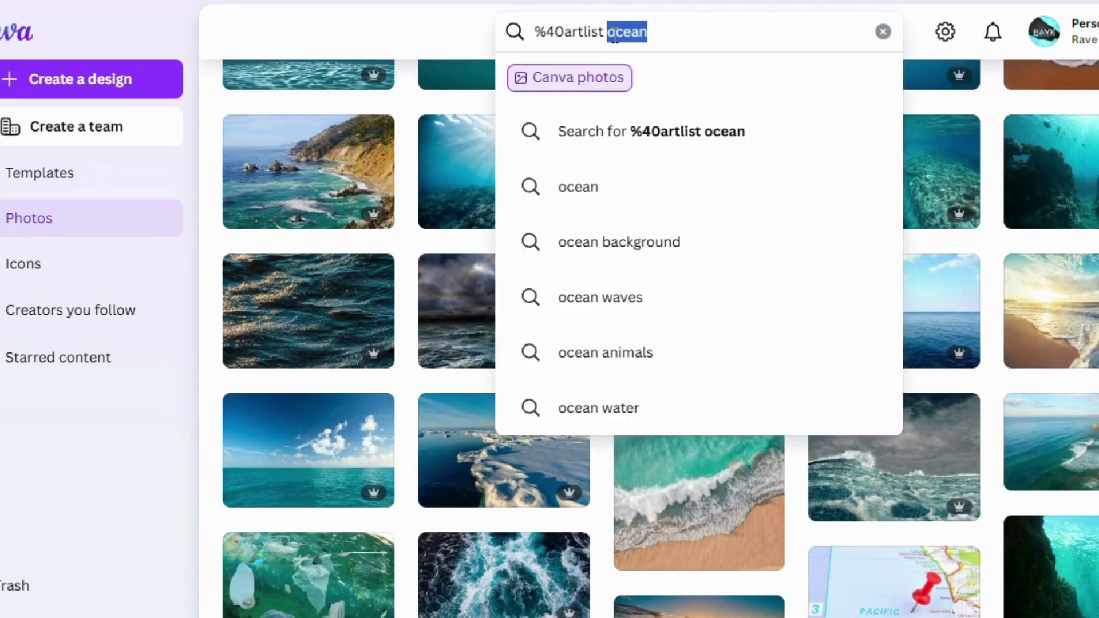
pyautogui.write('f')
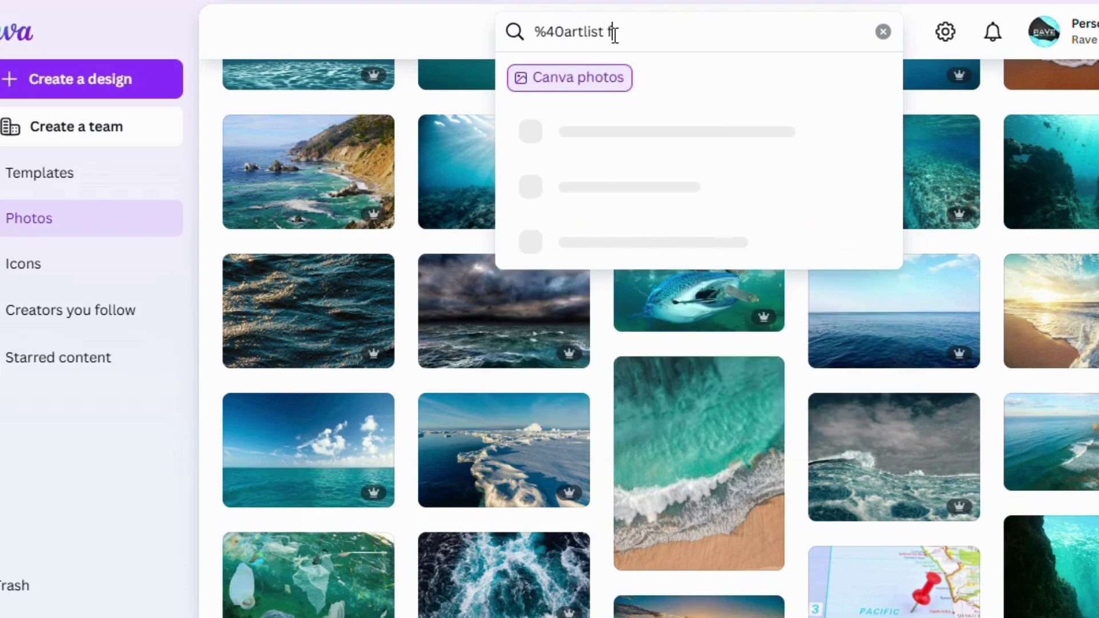
pyautogui.write('ro')
pyautogui.press('Return')
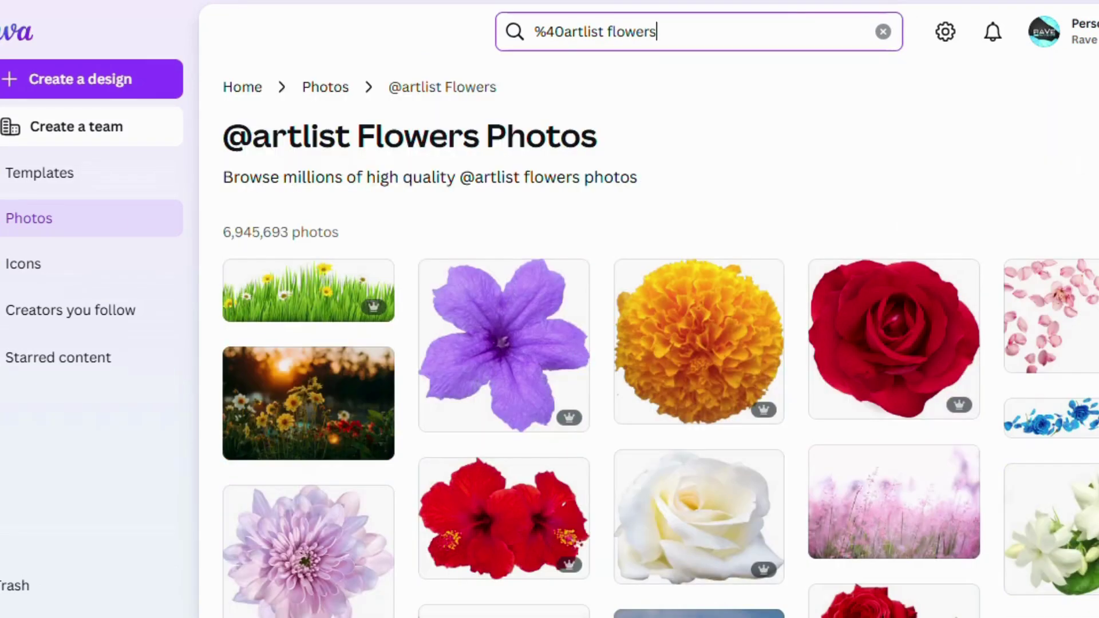
pyautogui.scroll(-3, 601, 344)
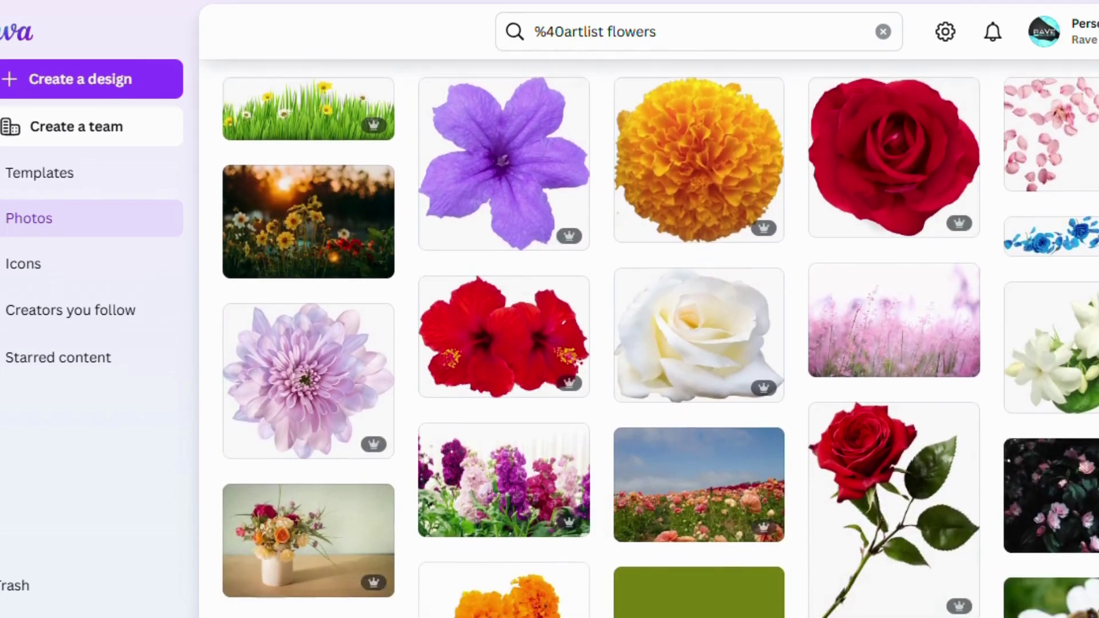
pyautogui.scroll(-2, 601, 345)
pyautogui.scroll(2, 602, 344)
pyautogui.scroll(2, 602, 344)
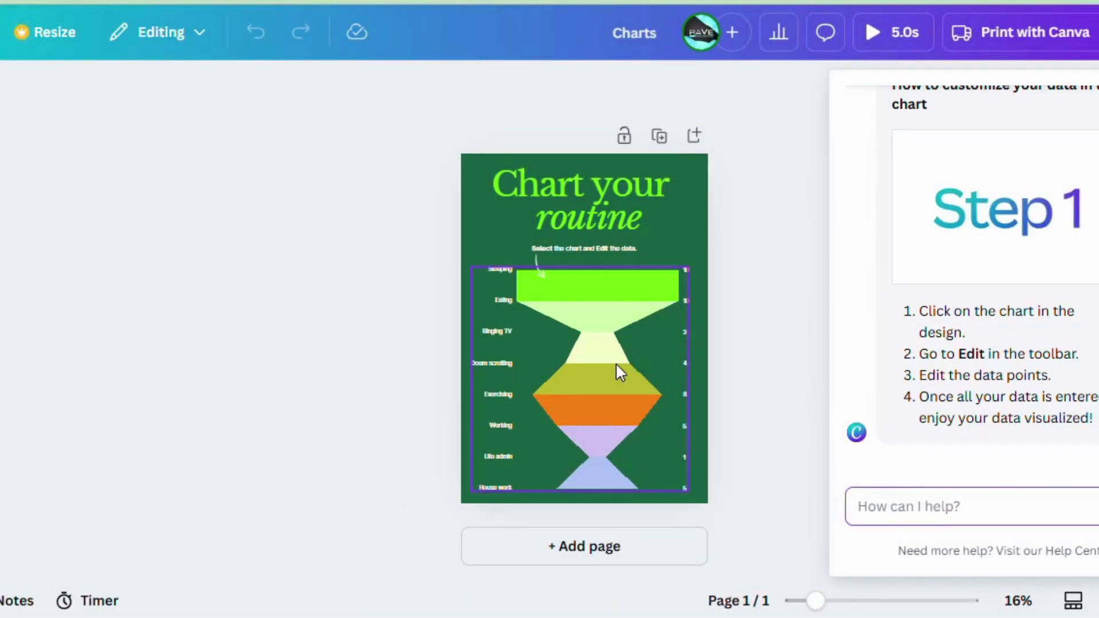
# Delete the funnel chart and insert a pie chart from the 'Charts' elements search.
pyautogui.click(616, 362)
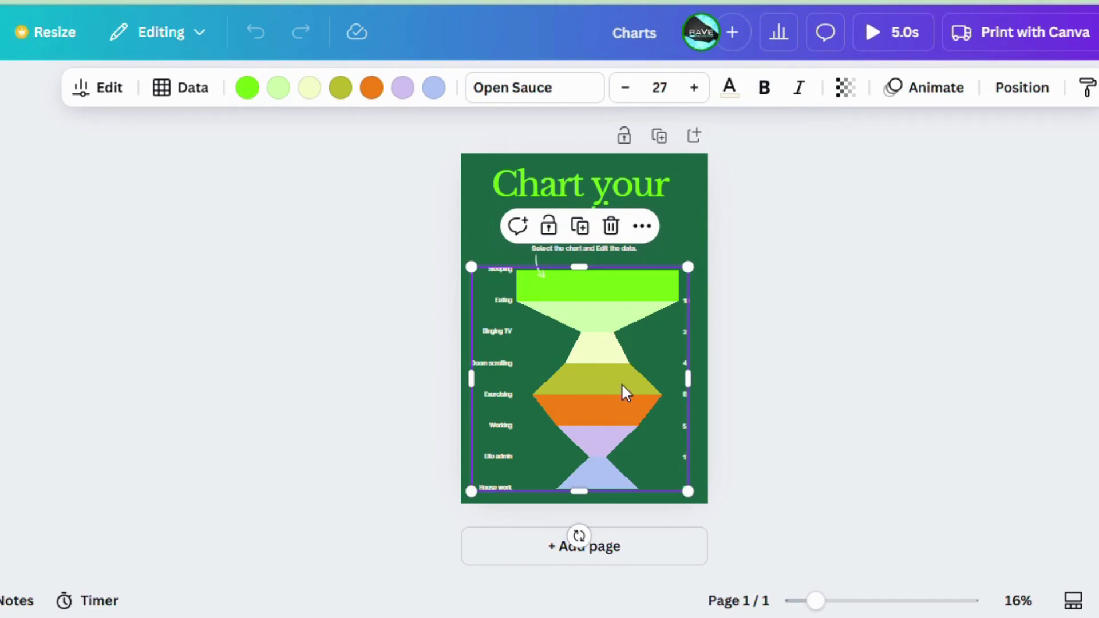
pyautogui.press('Delete')
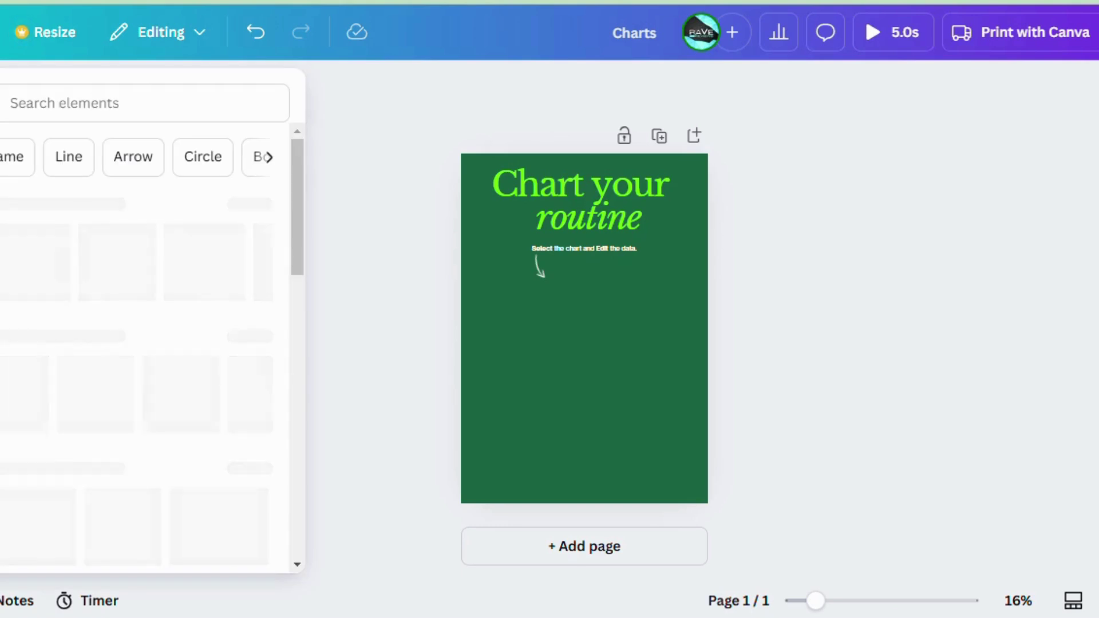
pyautogui.click(93, 103)
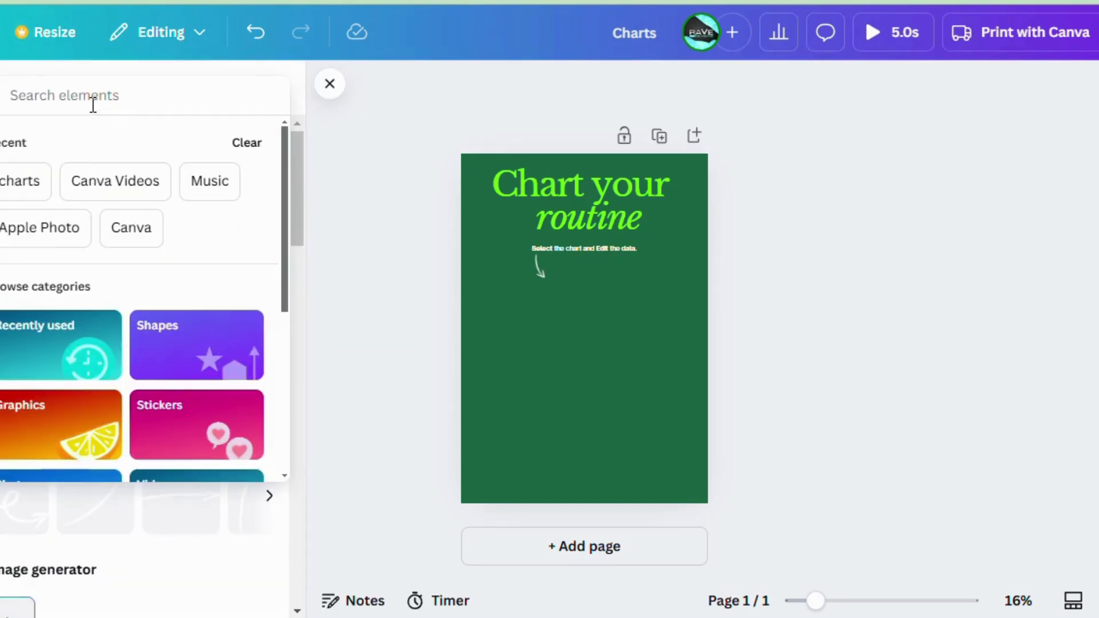
pyautogui.write('Charts')
pyautogui.press('Return')
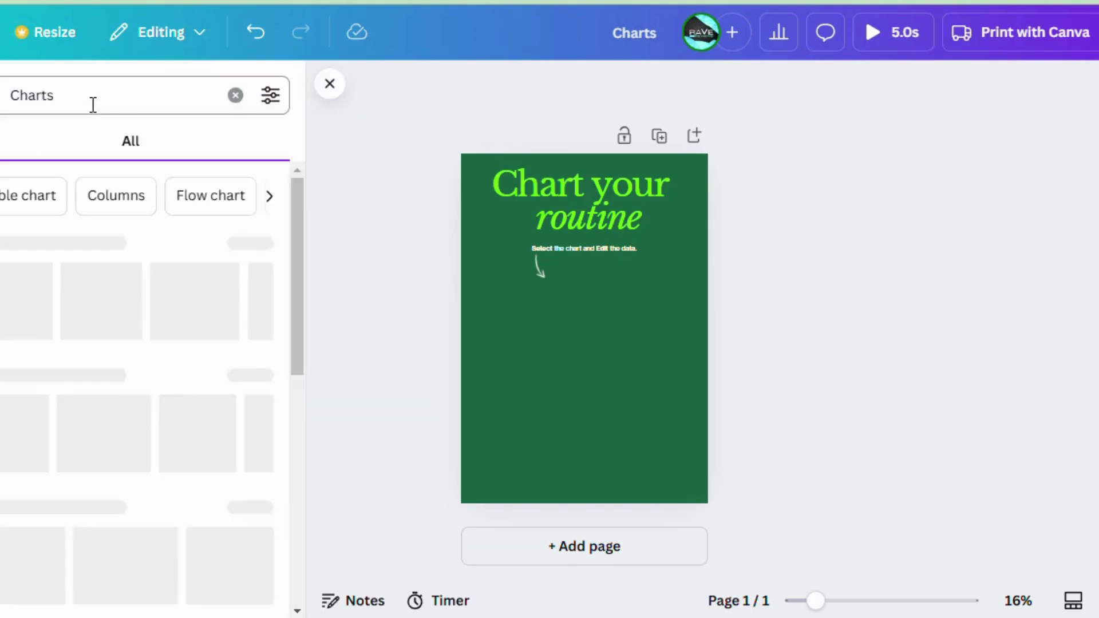
pyautogui.click(264, 250)
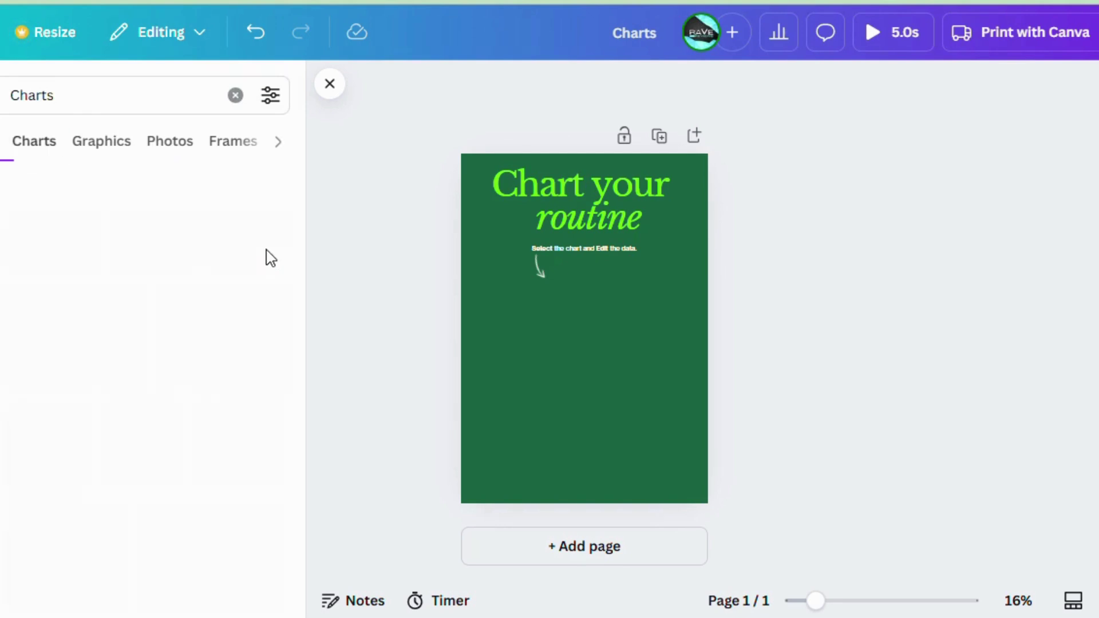
pyautogui.click(221, 434)
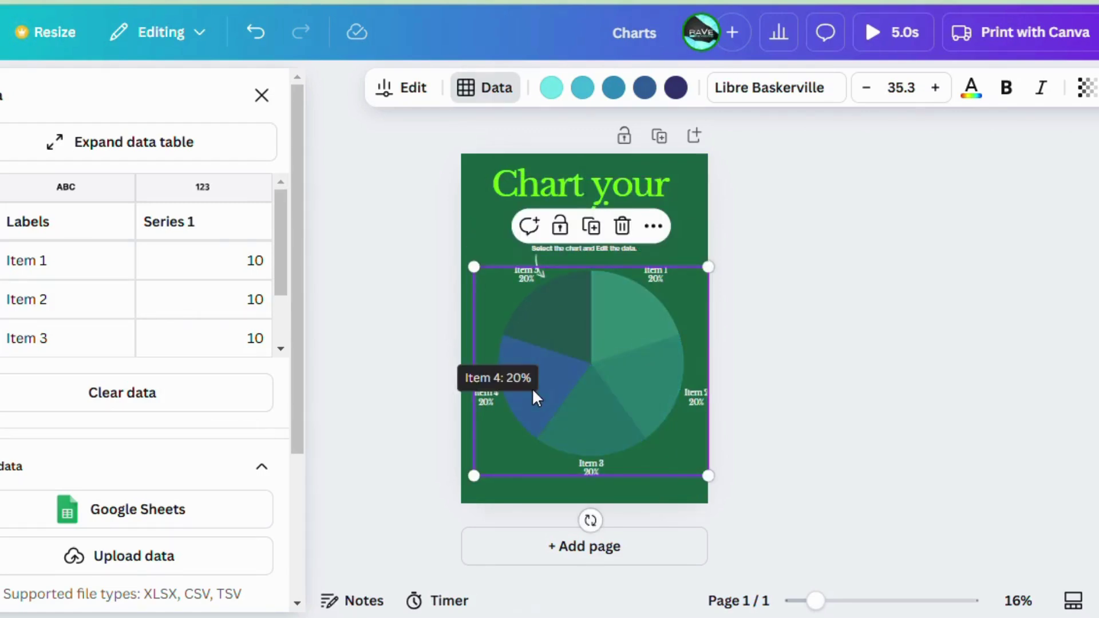
# Change data labels Item 1–Item 5 to Jan, Feb, Mar, Apr, May and close the data panel.
pyautogui.click(68, 279)
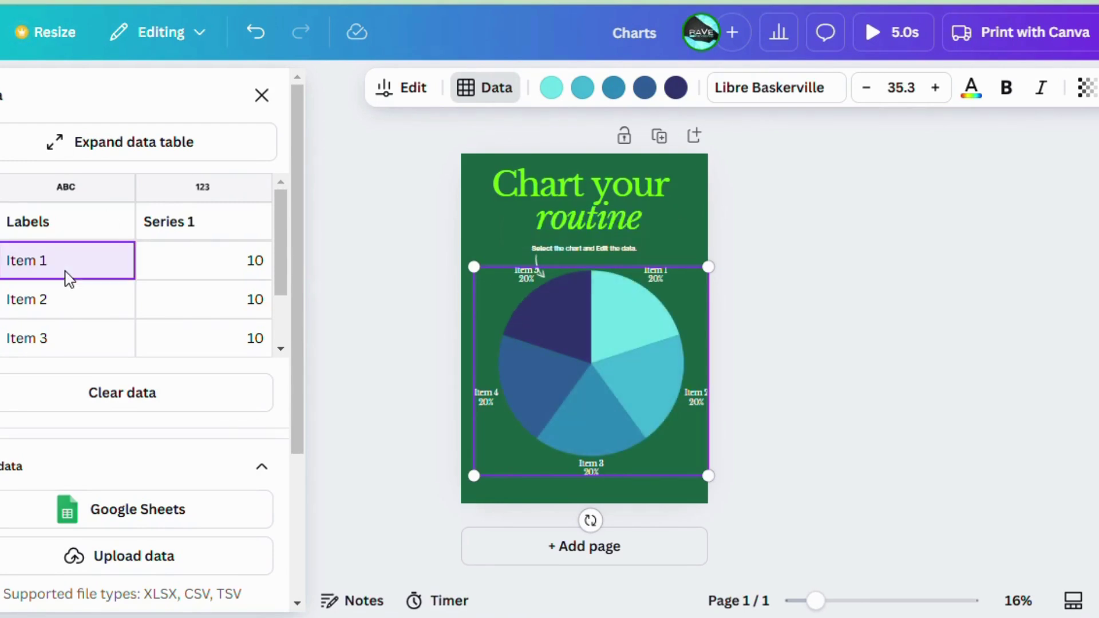
pyautogui.write('Jan')
pyautogui.click(54, 314)
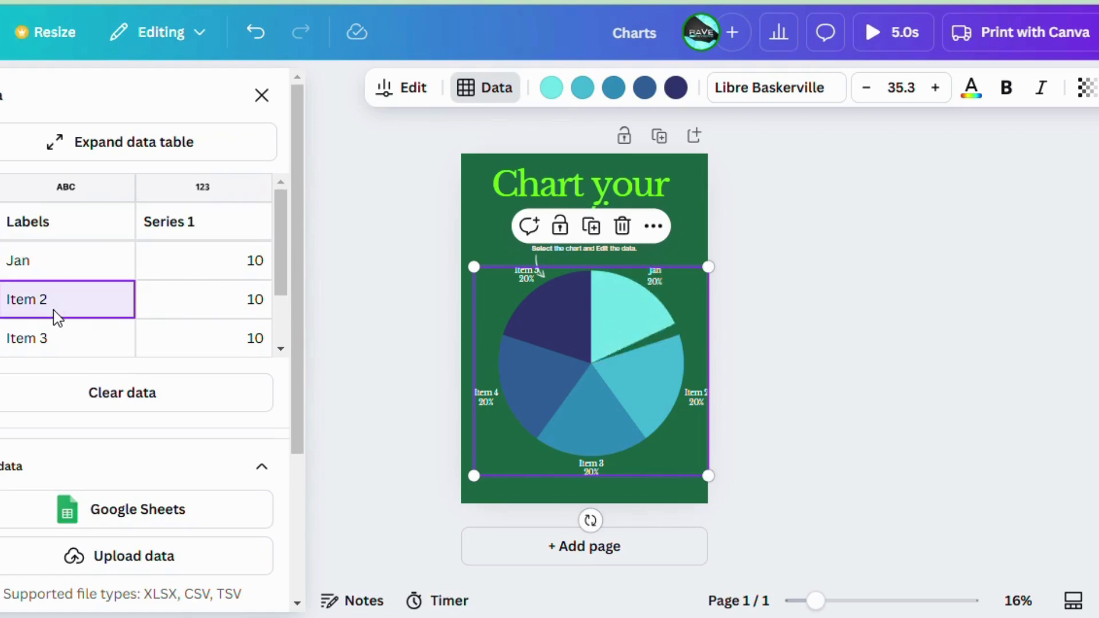
pyautogui.write('Feb')
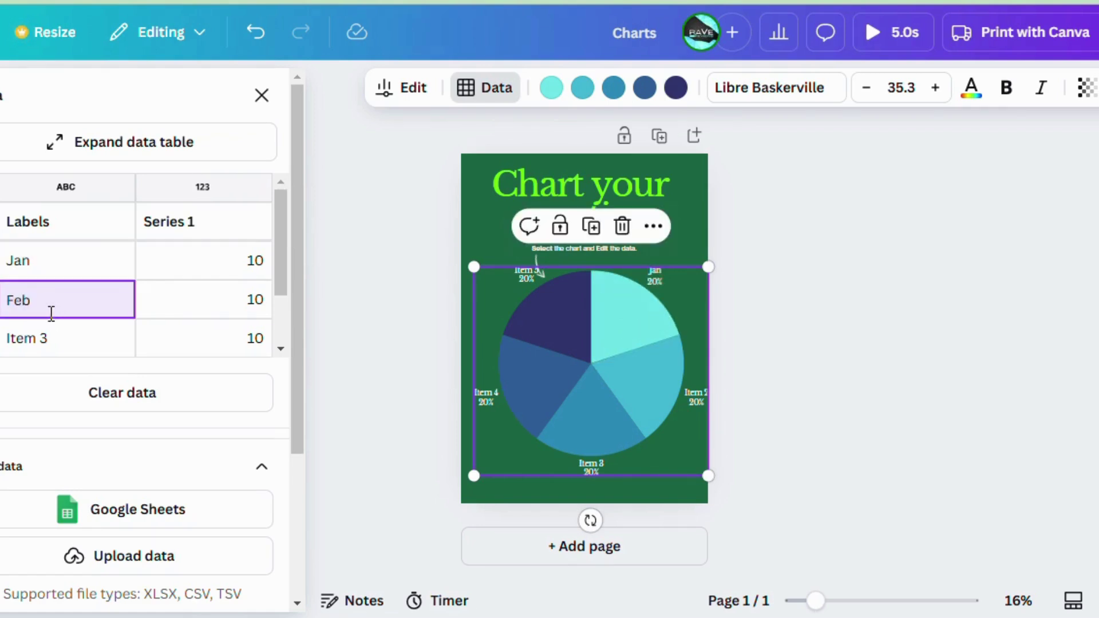
pyautogui.click(47, 346)
pyautogui.write('Mar')
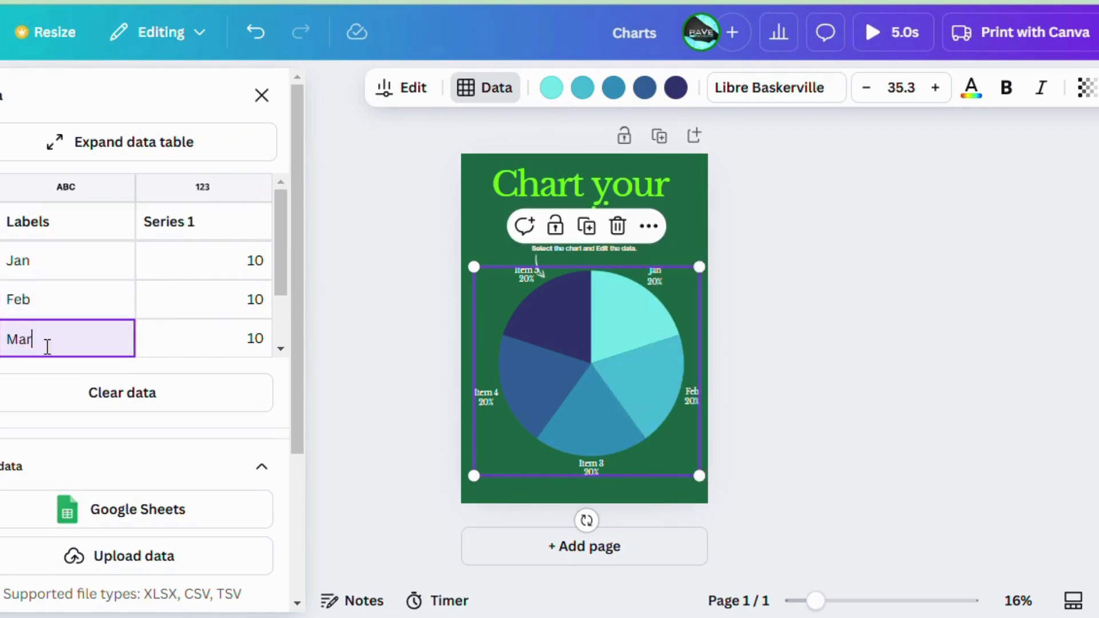
pyautogui.moveTo(282, 283)
pyautogui.mouseDown()
pyautogui.moveTo(281, 307)
pyautogui.moveTo(154, 322)
pyautogui.mouseUp()
pyautogui.click(71, 313)
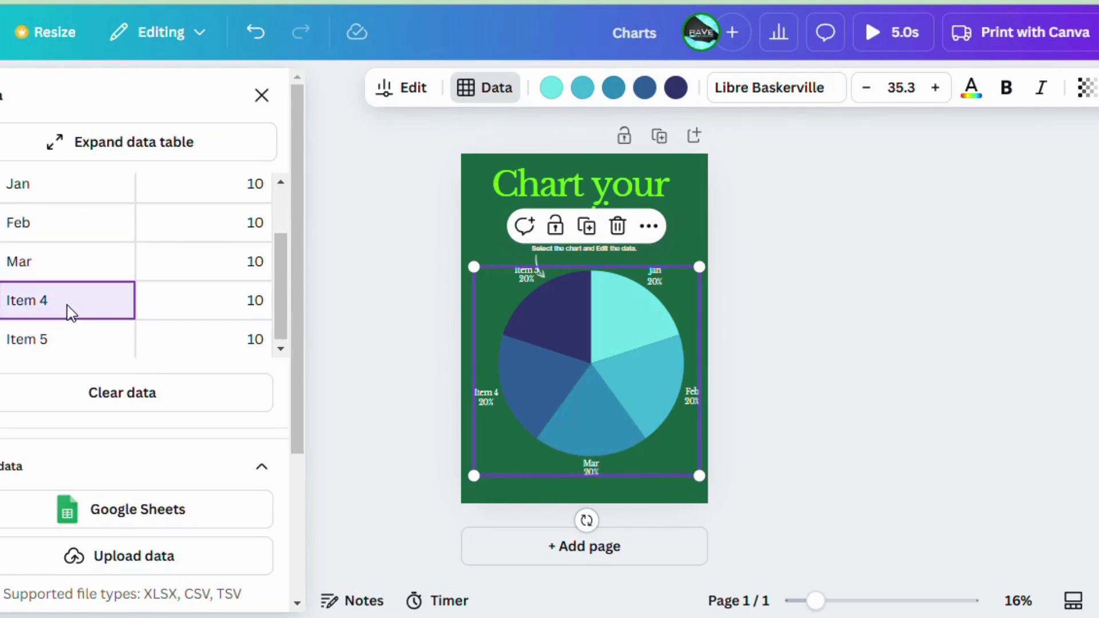
pyautogui.write('Apr')
pyautogui.click(58, 352)
pyautogui.write('May')
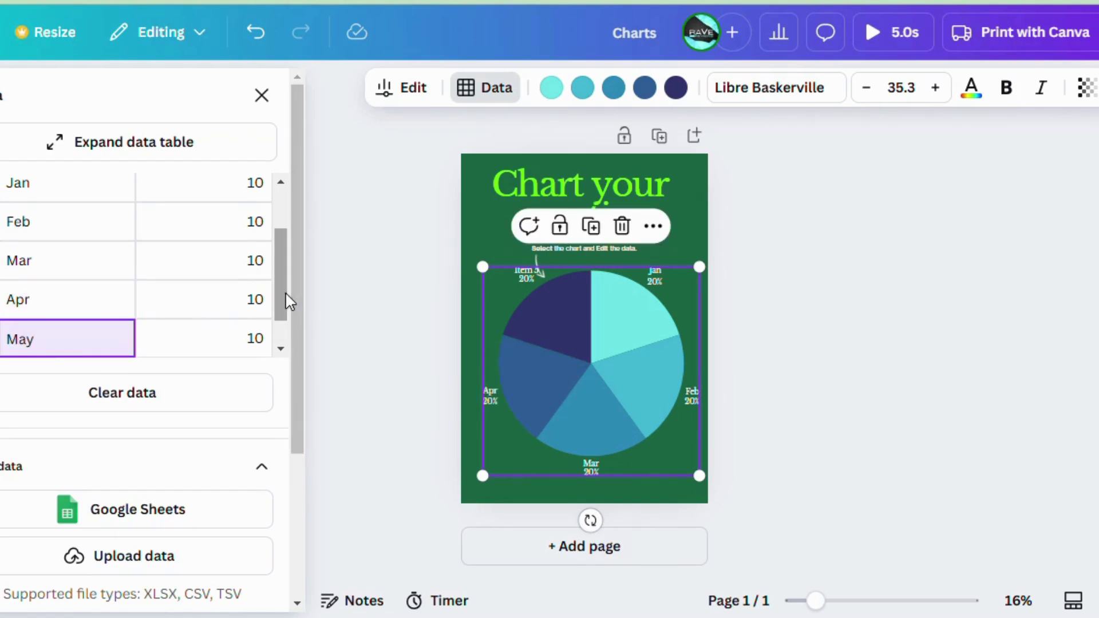
pyautogui.moveTo(284, 297); pyautogui.dragTo(281, 318)
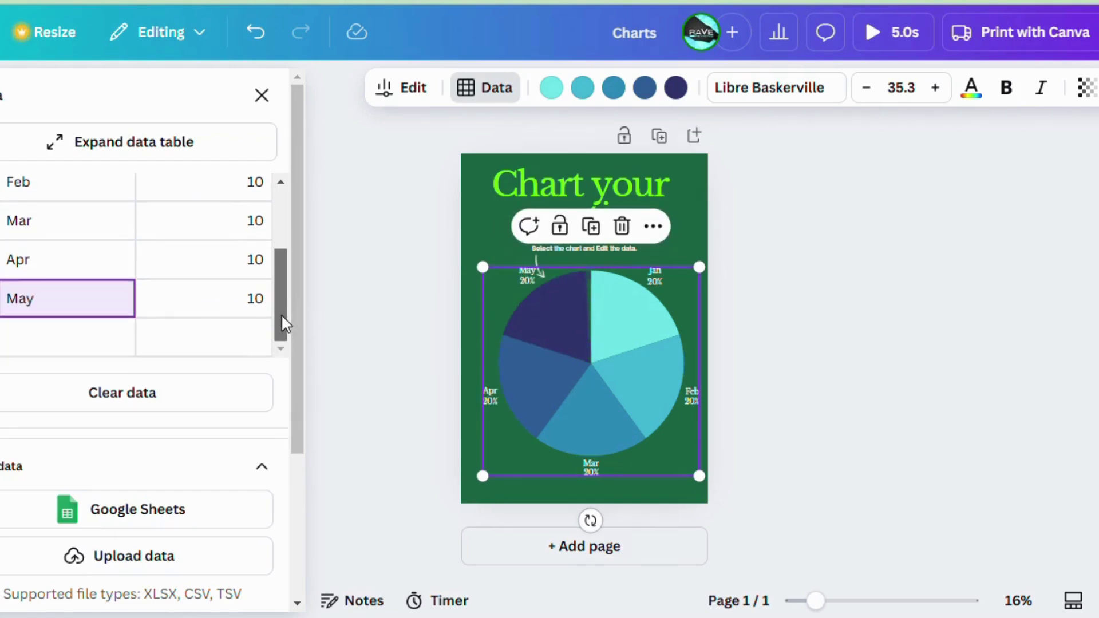
pyautogui.click(83, 348)
pyautogui.moveTo(285, 284); pyautogui.dragTo(290, 177)
pyautogui.click(262, 96)
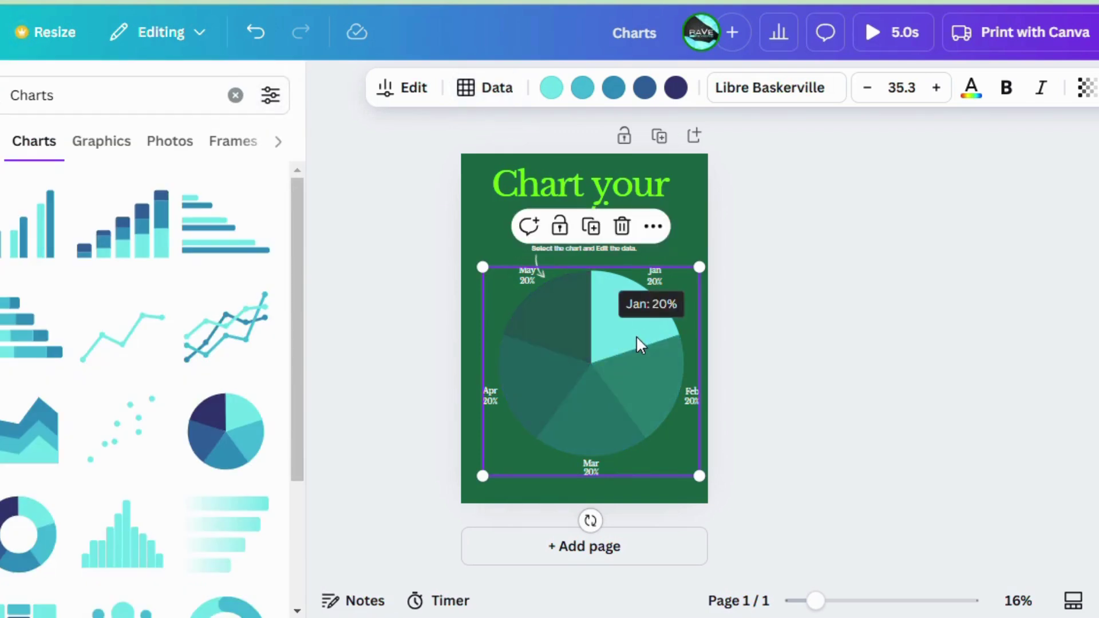
# Delete the pie chart, insert a donut chart, and open Dream Lab.
pyautogui.press('Delete')
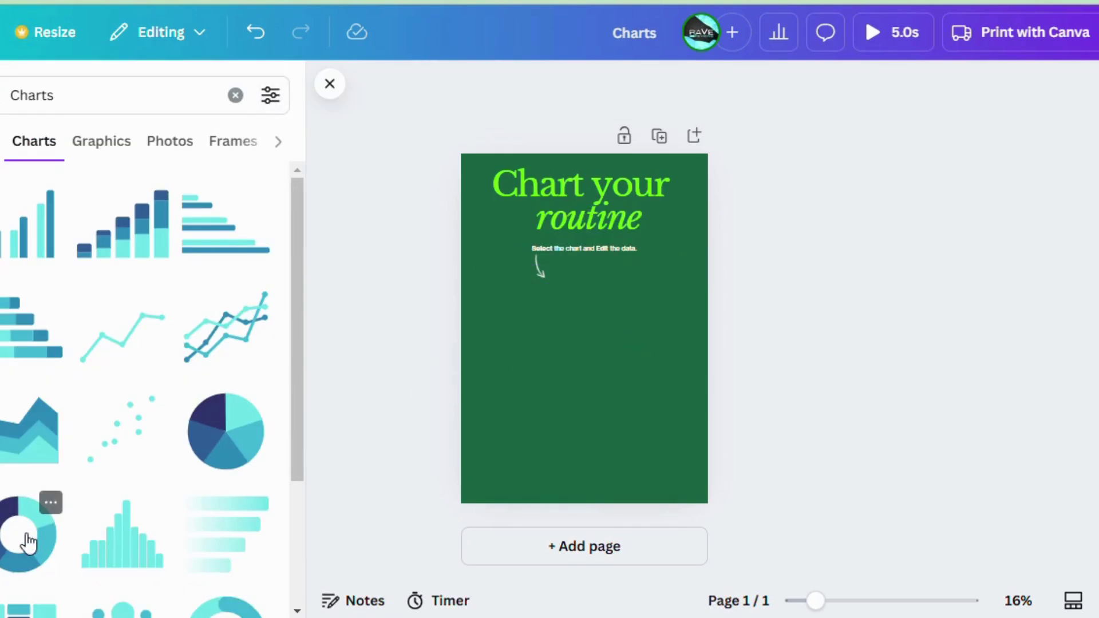
pyautogui.click(28, 539)
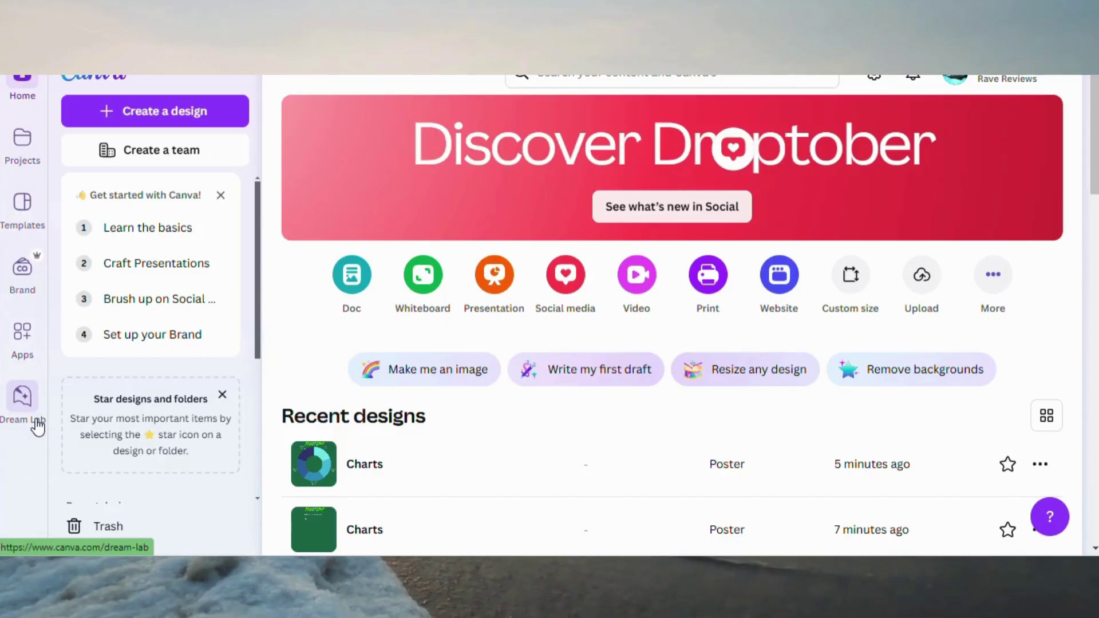
pyautogui.click(26, 404)
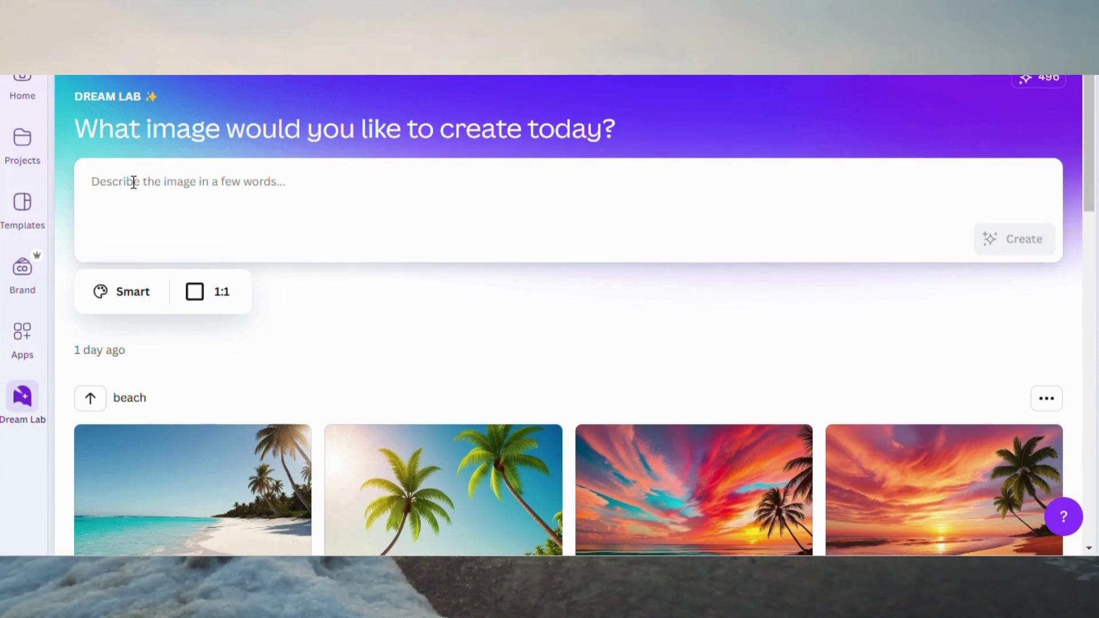
pyautogui.write('Birds')
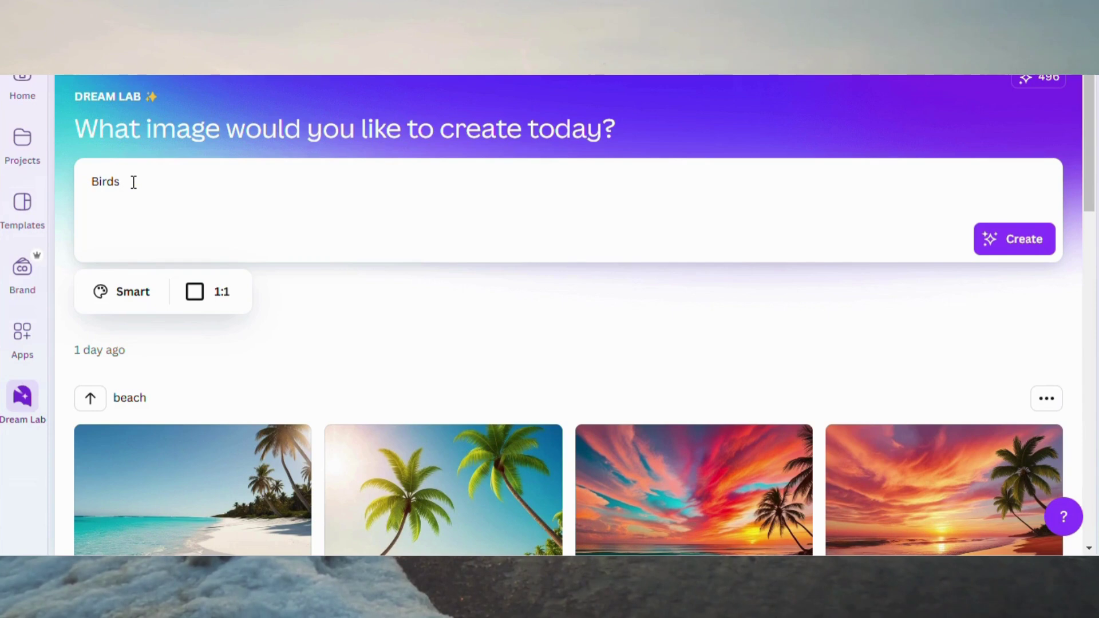
pyautogui.write('ing in the sky')
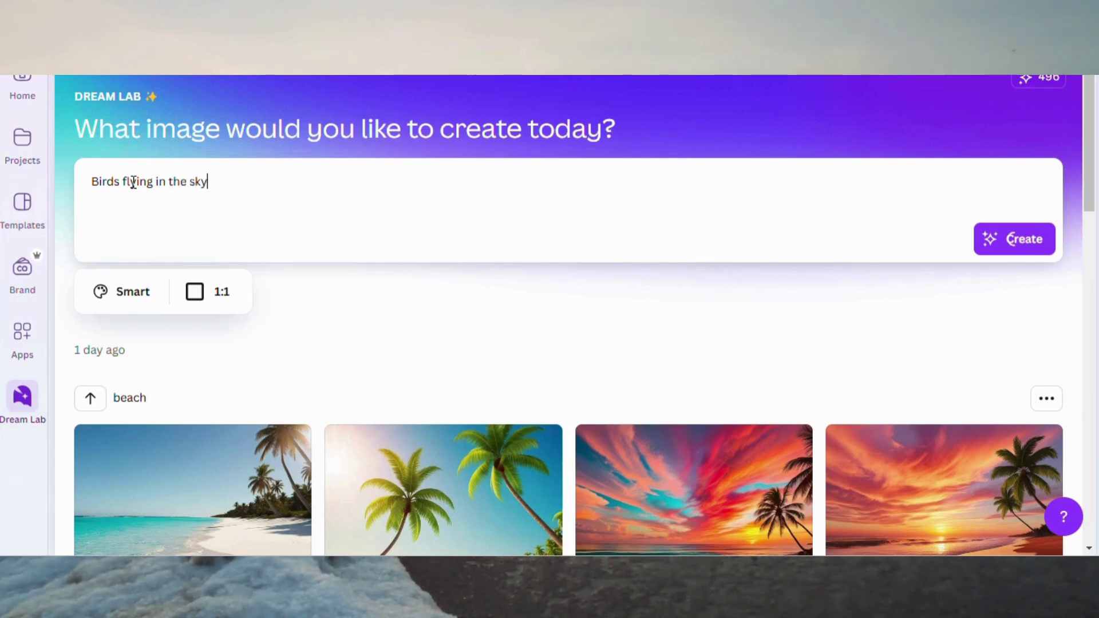
# Generate Dream Lab images from the prompt 'Birds flying in the sky'.
pyautogui.press('Return')
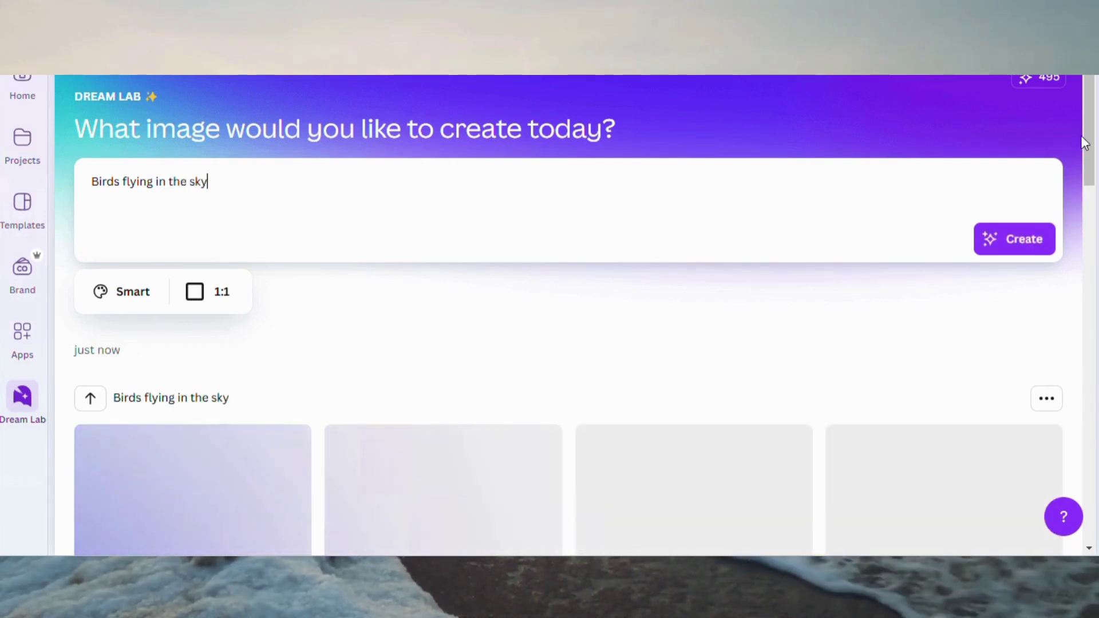
pyautogui.scroll(-1, 1094, 151)
pyautogui.scroll(-2, 1094, 151)
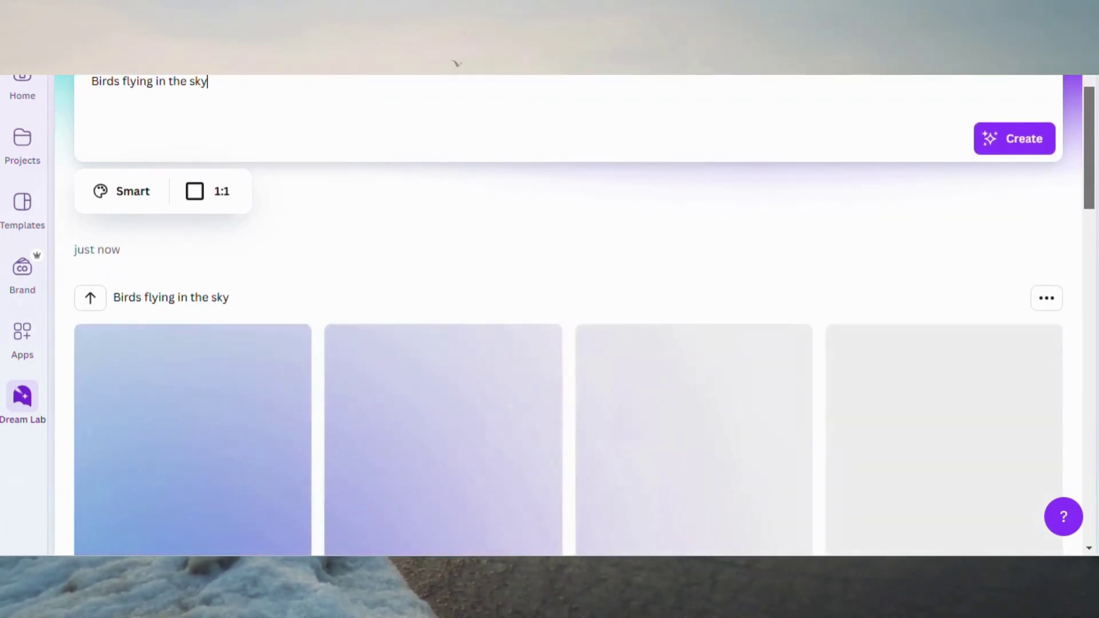
pyautogui.scroll(-1, 567, 344)
pyautogui.scroll(-3, 567, 343)
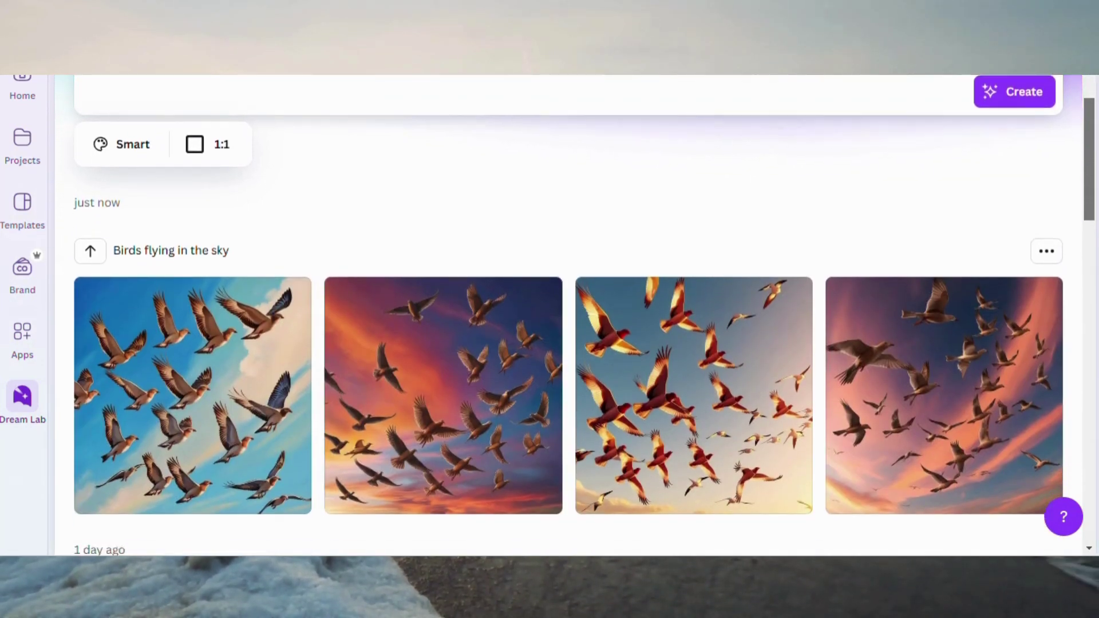
pyautogui.scroll(3, 567, 344)
pyautogui.write('Sun going d')
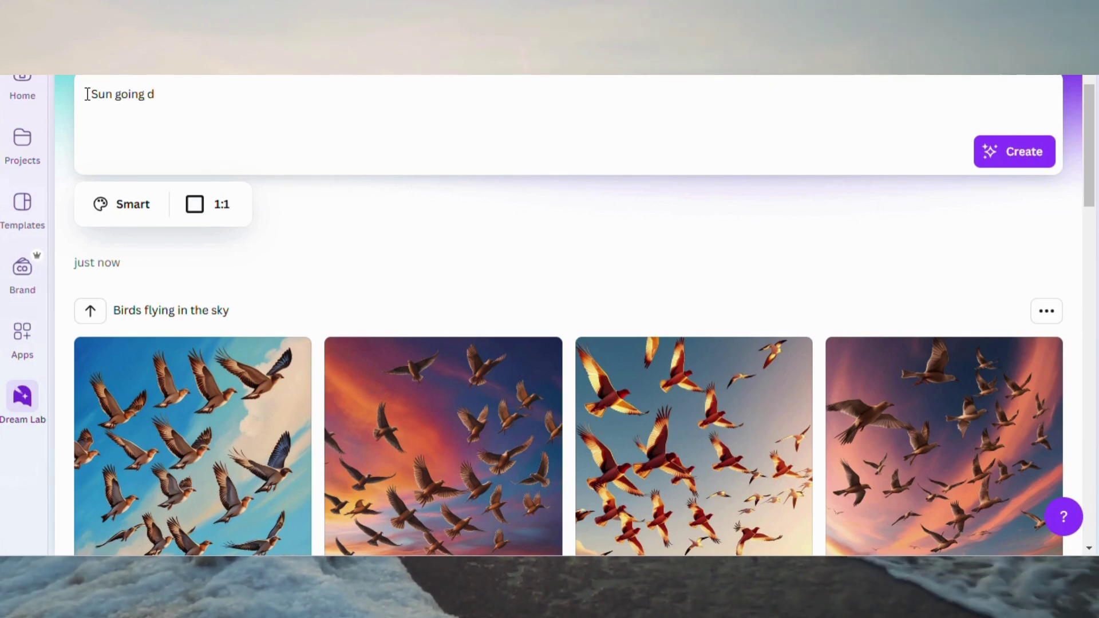
pyautogui.write('ow')
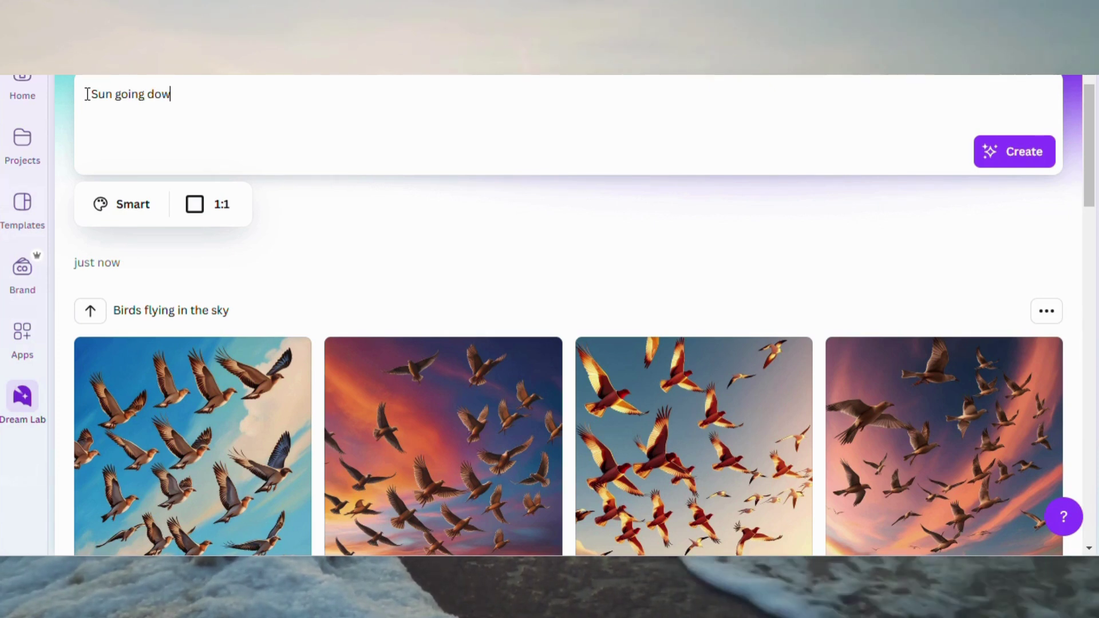
pyautogui.write('n betweeen hills')
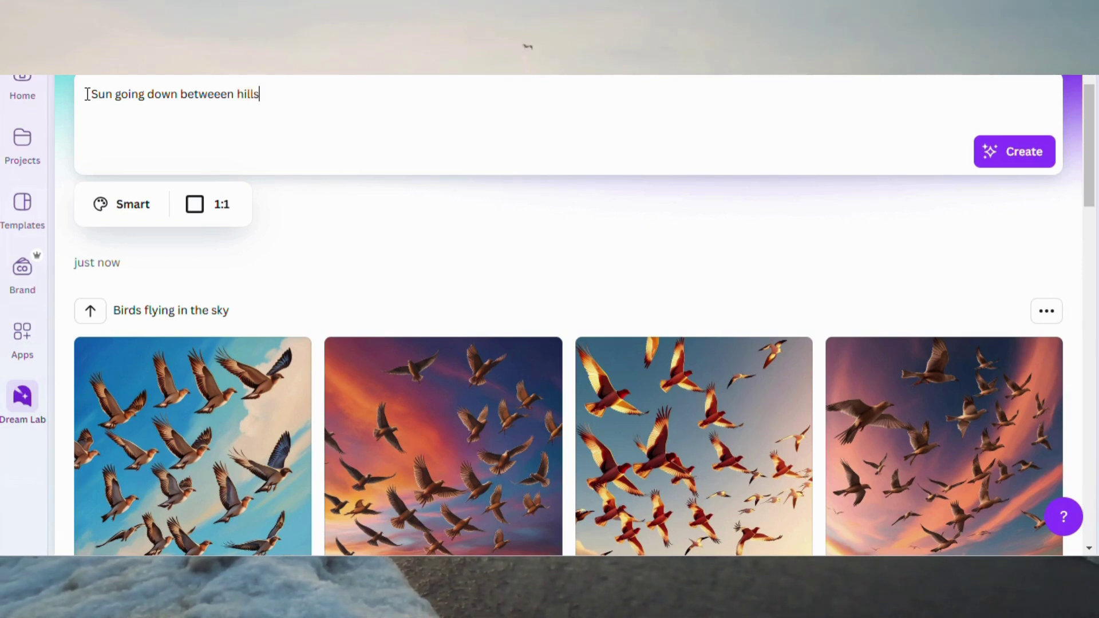
# Generate four Dream Lab images from the prompt 'Sun going down betweeen hills'.
pyautogui.press('Return')
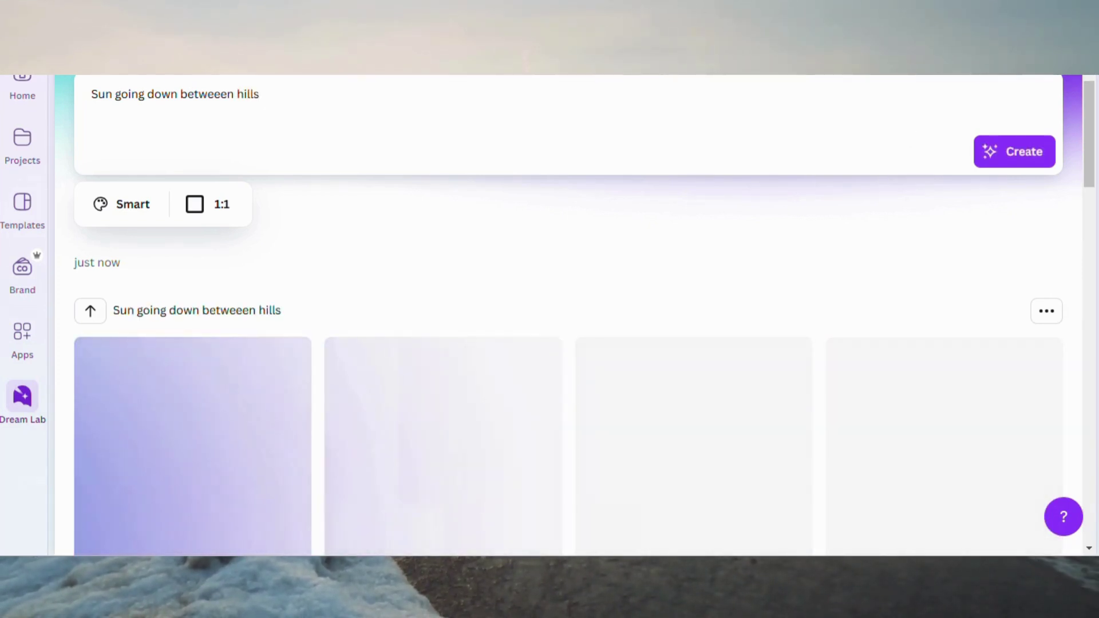
pyautogui.scroll(-1, 1090, 151)
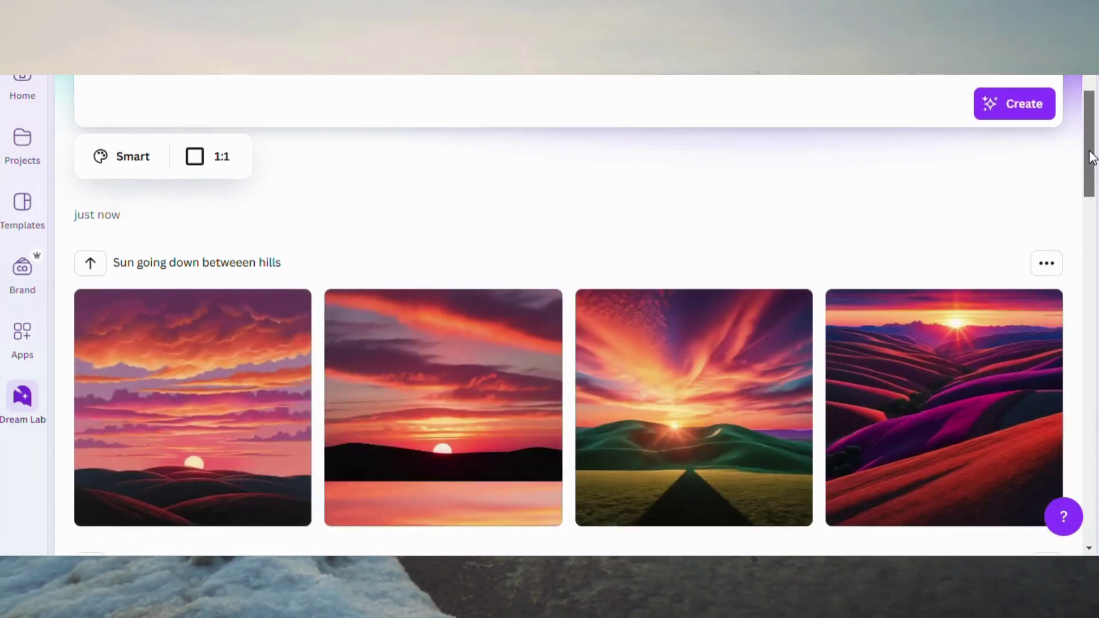
pyautogui.moveTo(1089, 156)
pyautogui.mouseDown()
pyautogui.moveTo(1094, 297)
pyautogui.moveTo(1094, 100)
pyautogui.mouseUp()
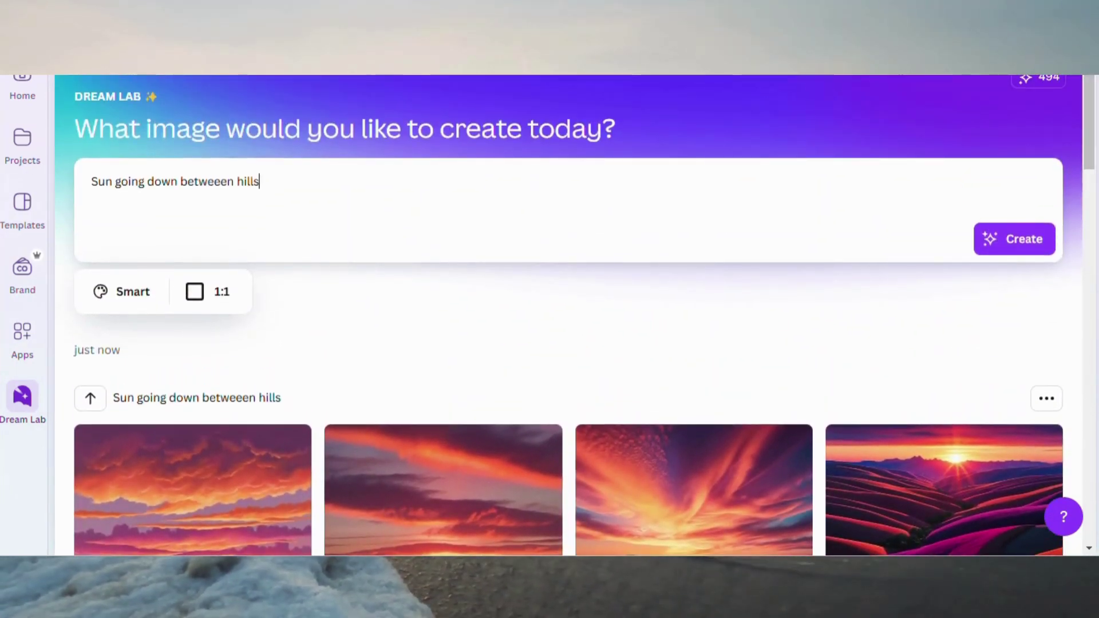